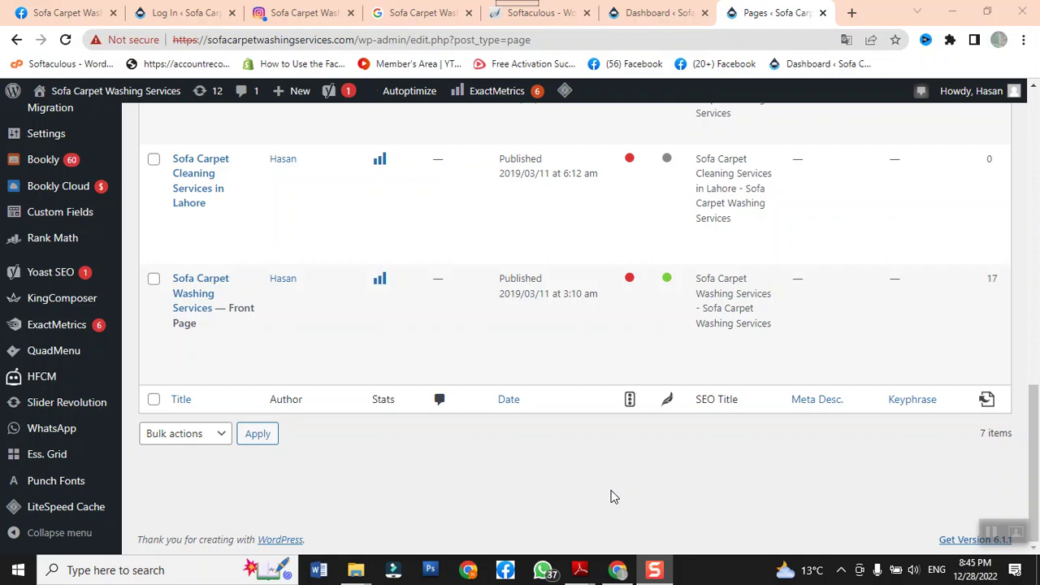
Open the front page "Sofa Carpet Washing Services" for editing and go to its Title and Text Block elements.
{"action": "mouse_move", "coordinate": [233, 328]}
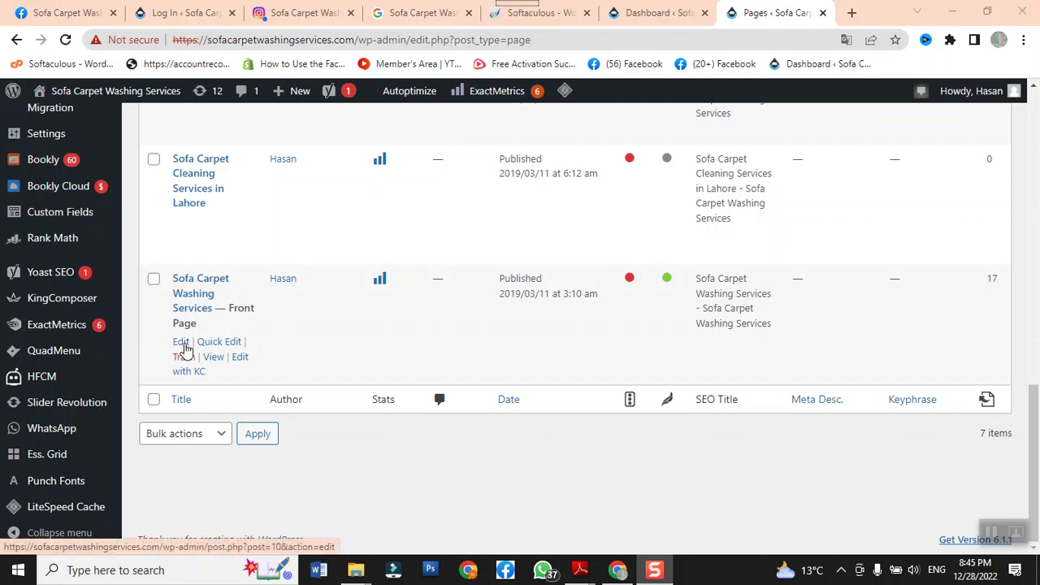
{"action": "left_click", "coordinate": [181, 342]}
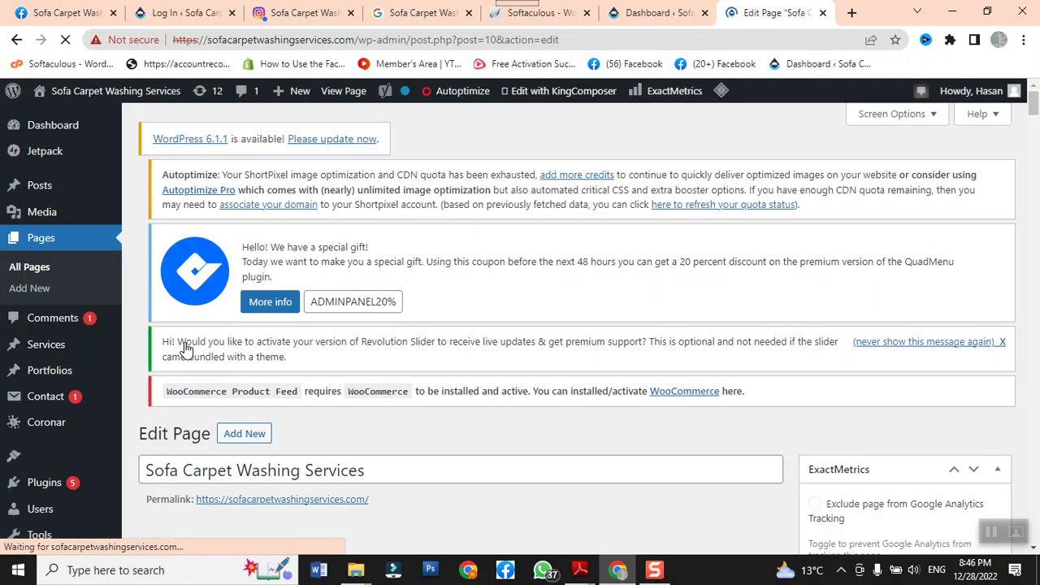
{"action": "scroll", "coordinate": [546, 390], "scroll_direction": "down", "scroll_amount": 4}
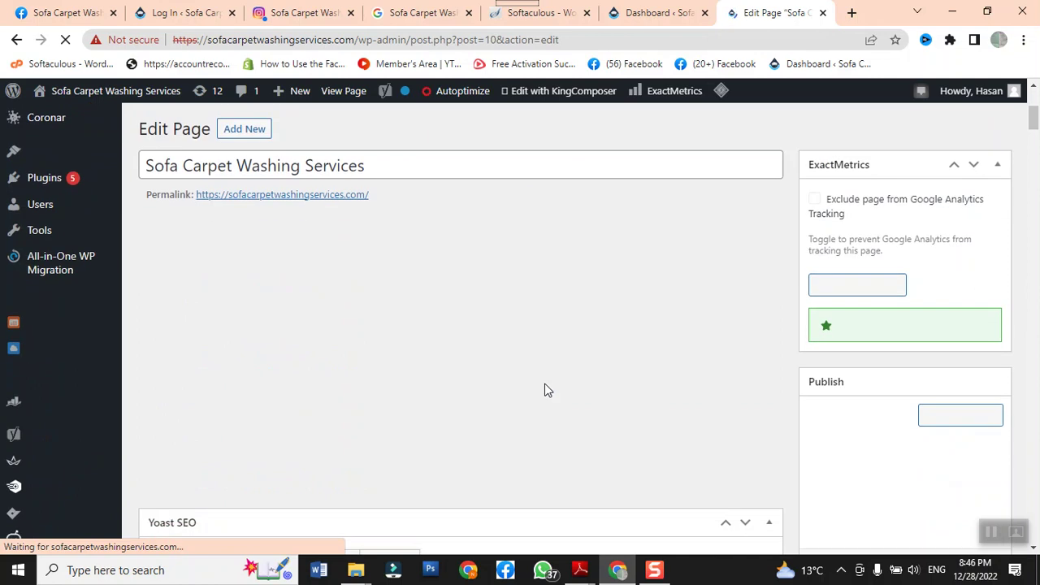
{"action": "scroll", "coordinate": [546, 390], "scroll_direction": "down", "scroll_amount": 5}
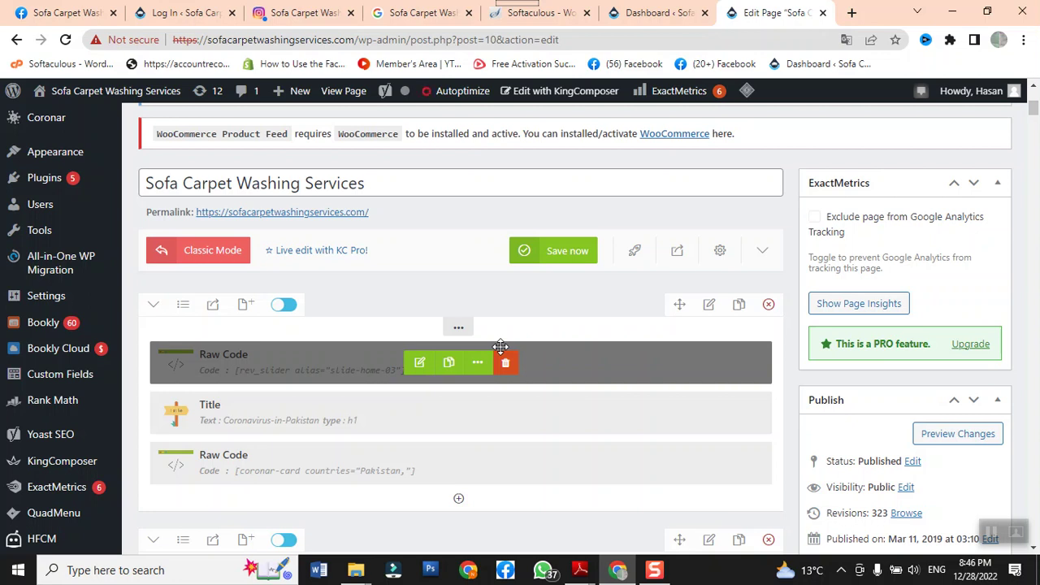
{"action": "scroll", "coordinate": [506, 389], "scroll_direction": "down", "scroll_amount": 5}
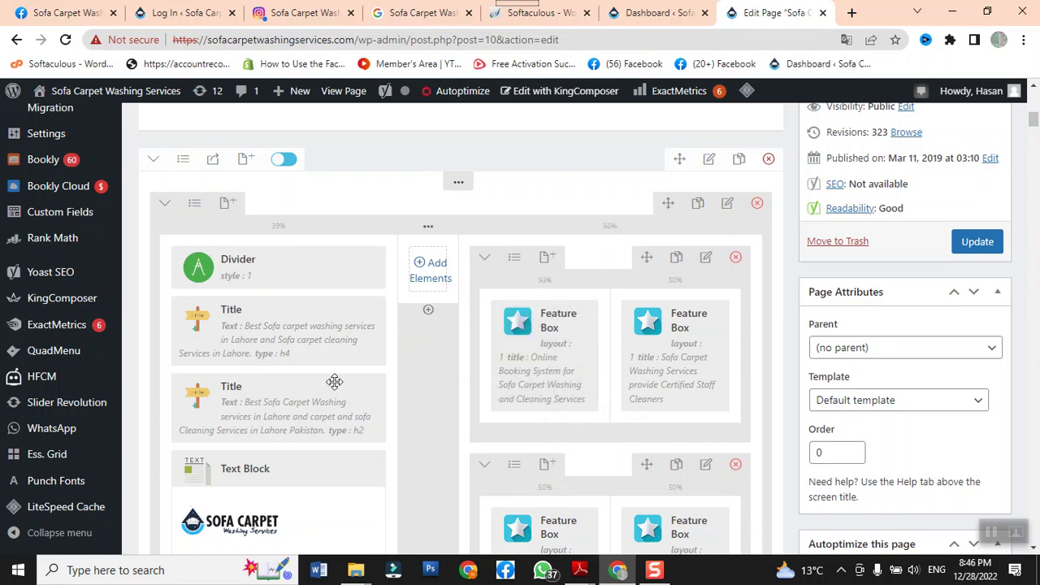
{"action": "scroll", "coordinate": [291, 266], "scroll_direction": "down", "scroll_amount": 2}
{"action": "scroll", "coordinate": [290, 266], "scroll_direction": "down", "scroll_amount": 1}
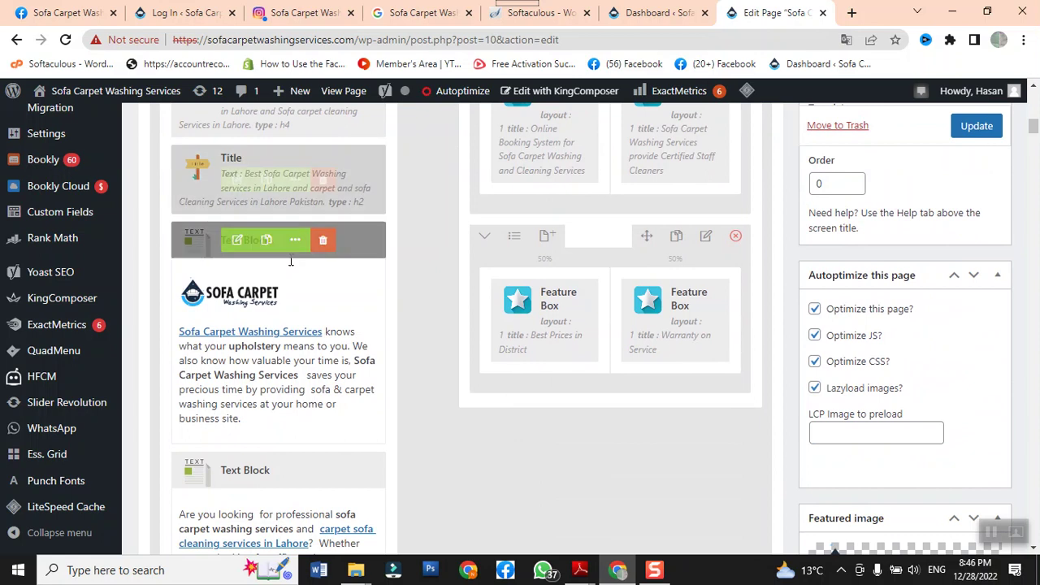
Open the live website sofacarpetwashingservices.com in a new browser tab.
{"action": "left_click", "coordinate": [851, 13]}
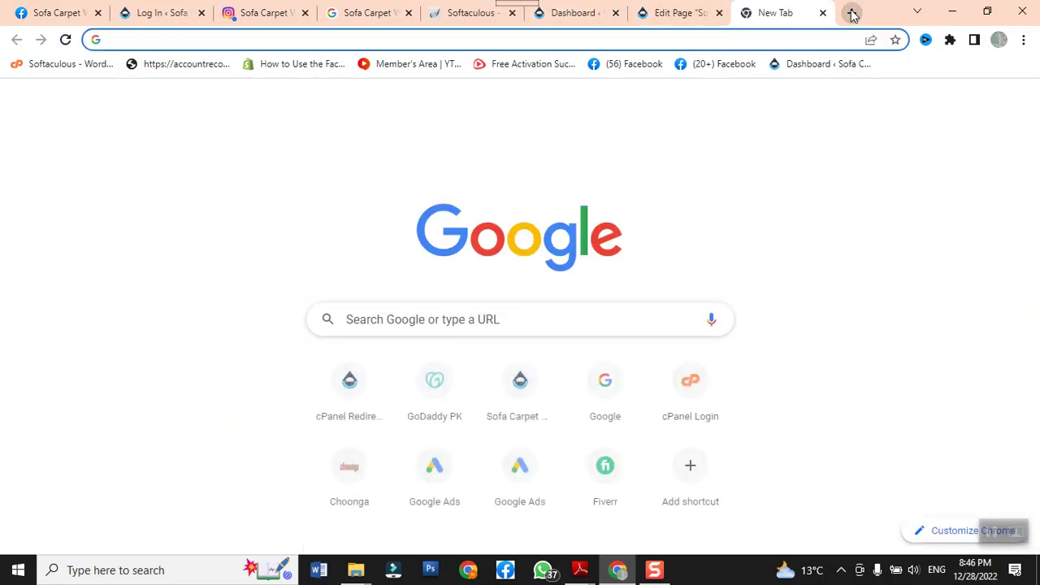
{"action": "type", "text": "sof"}
{"action": "key", "text": "End"}
{"action": "key", "text": "BackSpace"}
{"action": "key", "text": "BackSpace"}
{"action": "key", "text": "BackSpace"}
{"action": "key", "text": "BackSpace"}
{"action": "key", "text": "BackSpace"}
{"action": "key", "text": "BackSpace"}
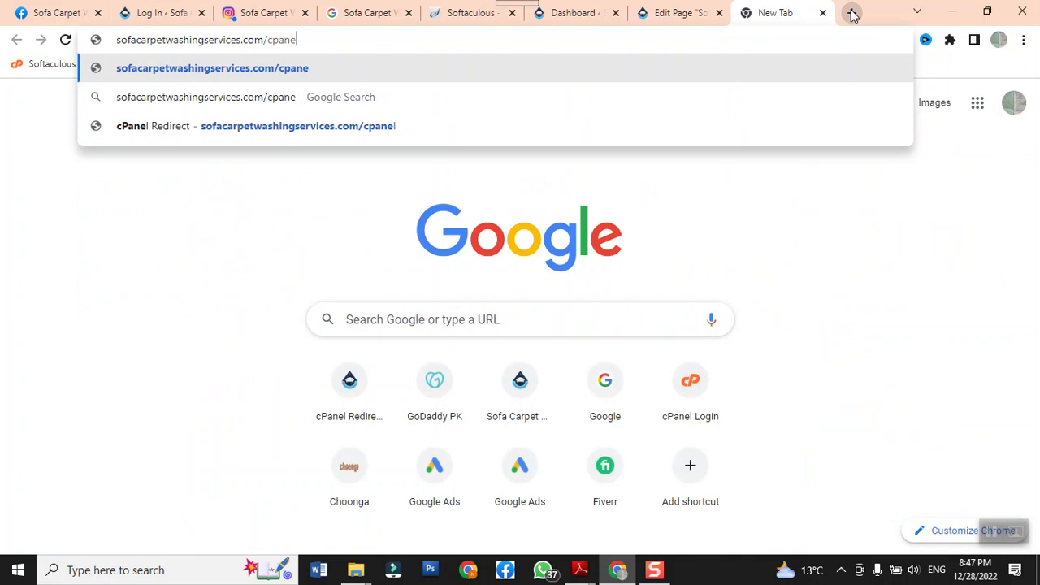
{"action": "key", "text": "Return"}
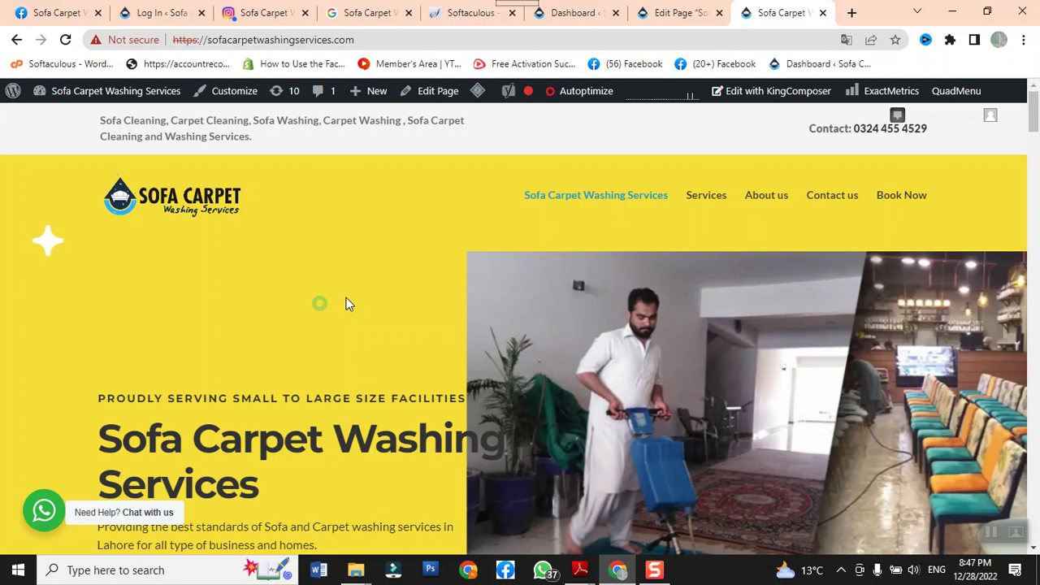
Examine the live home page's sections from the banner down to the footer and compare them with the page editor.
{"action": "scroll", "coordinate": [346, 304], "scroll_direction": "down", "scroll_amount": 5}
{"action": "scroll", "coordinate": [345, 304], "scroll_direction": "up", "scroll_amount": 5}
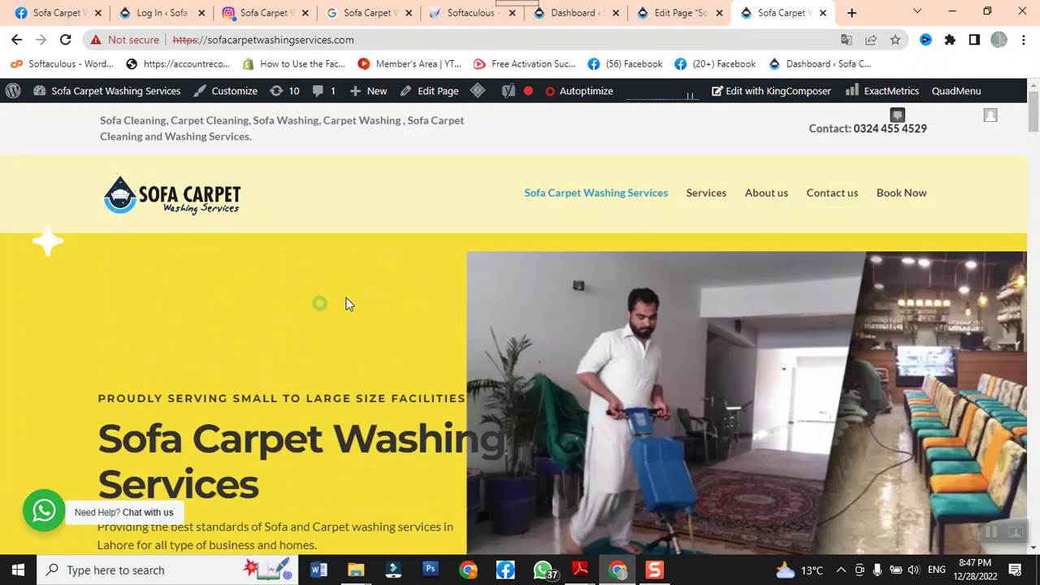
{"action": "scroll", "coordinate": [345, 304], "scroll_direction": "down", "scroll_amount": 5}
{"action": "scroll", "coordinate": [345, 304], "scroll_direction": "down", "scroll_amount": 8}
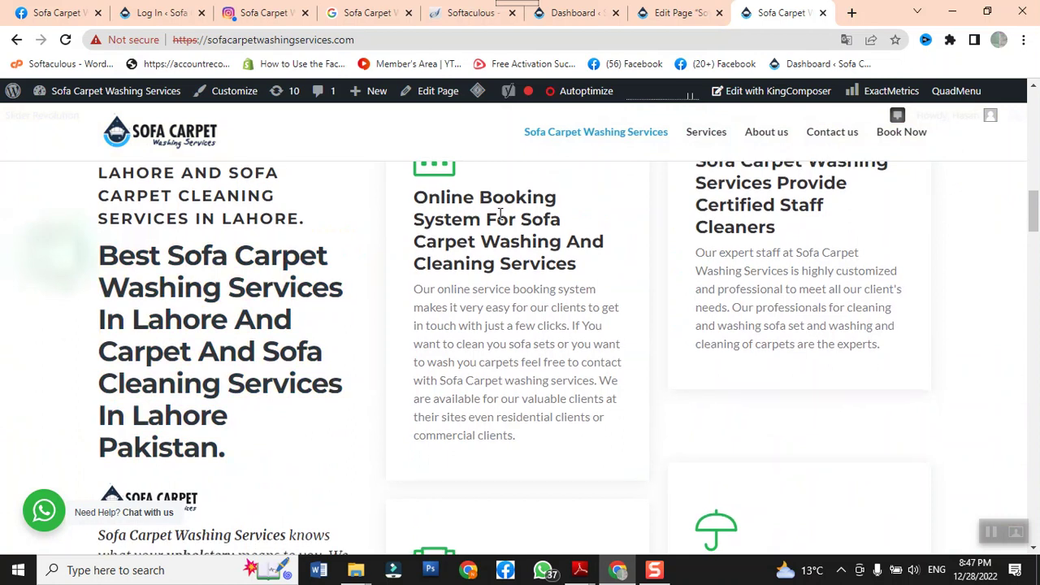
{"action": "scroll", "coordinate": [499, 214], "scroll_direction": "down", "scroll_amount": 5}
{"action": "scroll", "coordinate": [504, 228], "scroll_direction": "up", "scroll_amount": 10}
{"action": "scroll", "coordinate": [506, 235], "scroll_direction": "up", "scroll_amount": 10}
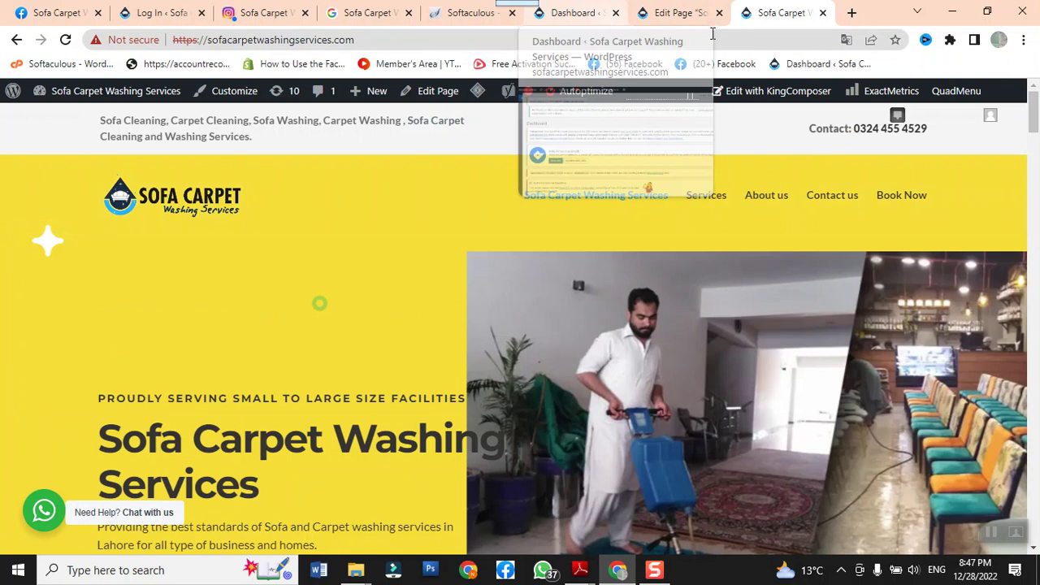
{"action": "left_click", "coordinate": [681, 14]}
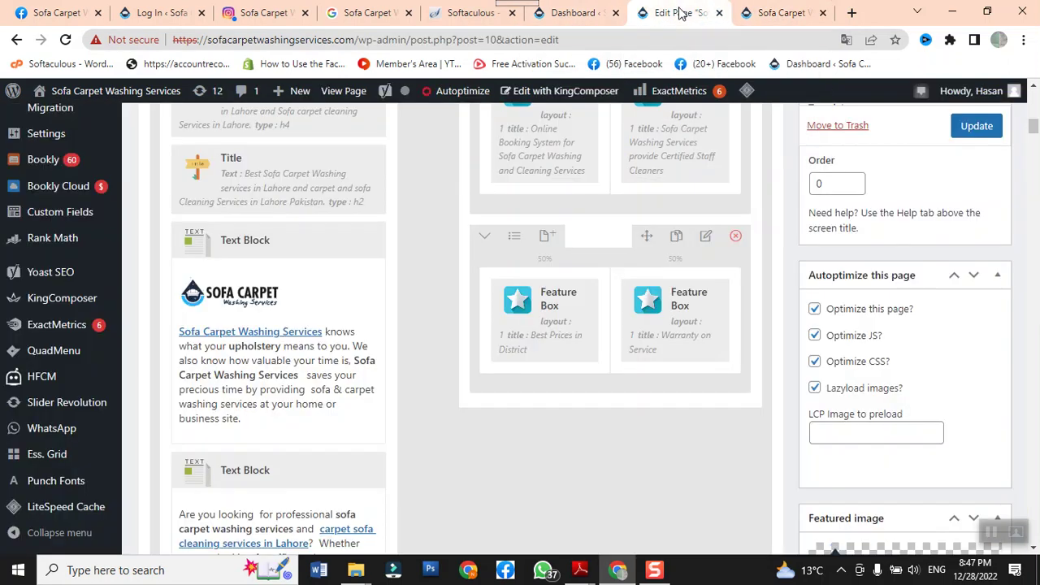
{"action": "left_click", "coordinate": [759, 12]}
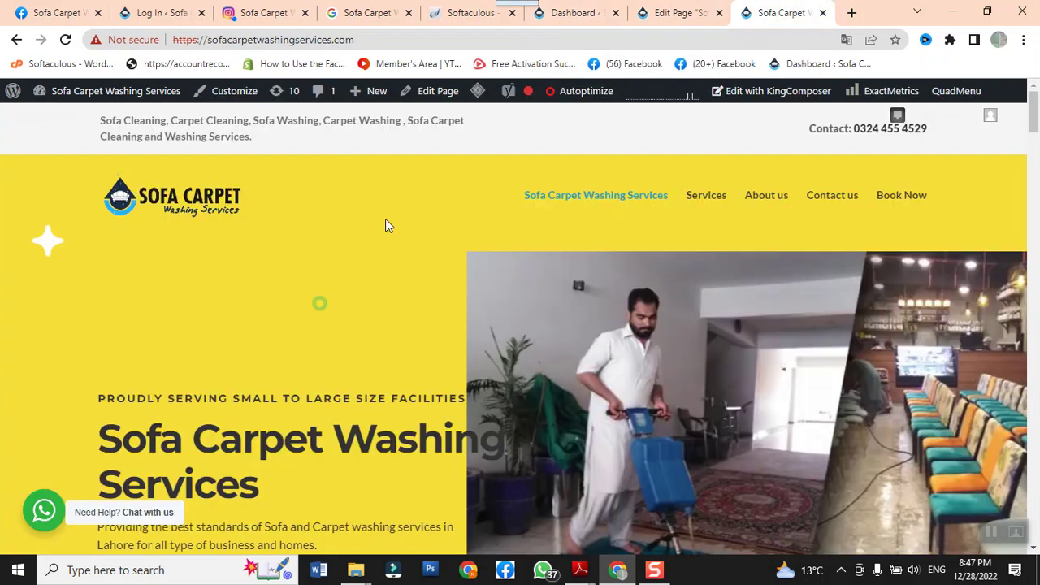
{"action": "scroll", "coordinate": [427, 202], "scroll_direction": "down", "scroll_amount": 8}
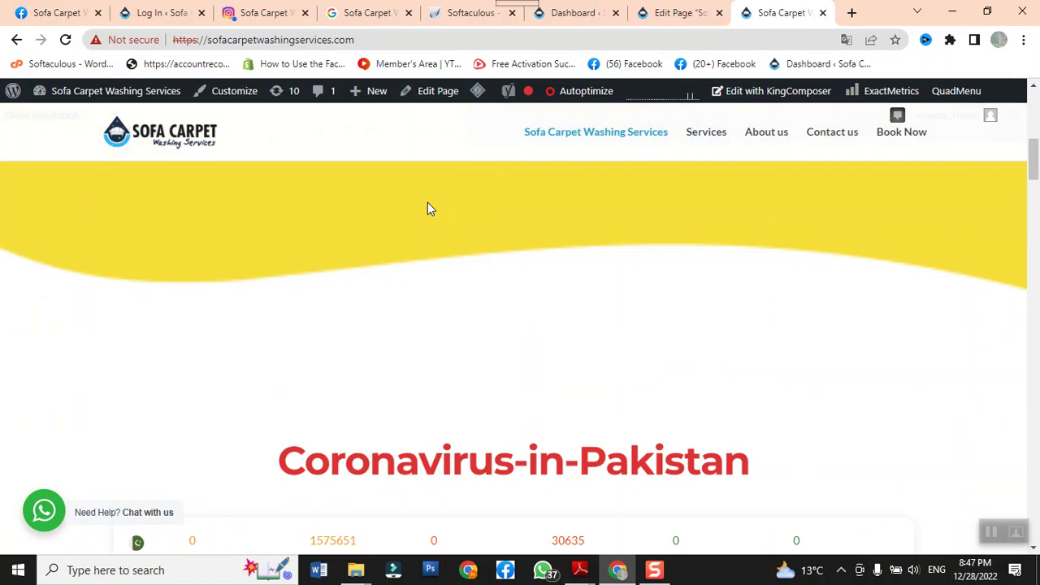
{"action": "scroll", "coordinate": [427, 208], "scroll_direction": "up", "scroll_amount": 5}
{"action": "scroll", "coordinate": [427, 208], "scroll_direction": "down", "scroll_amount": 10}
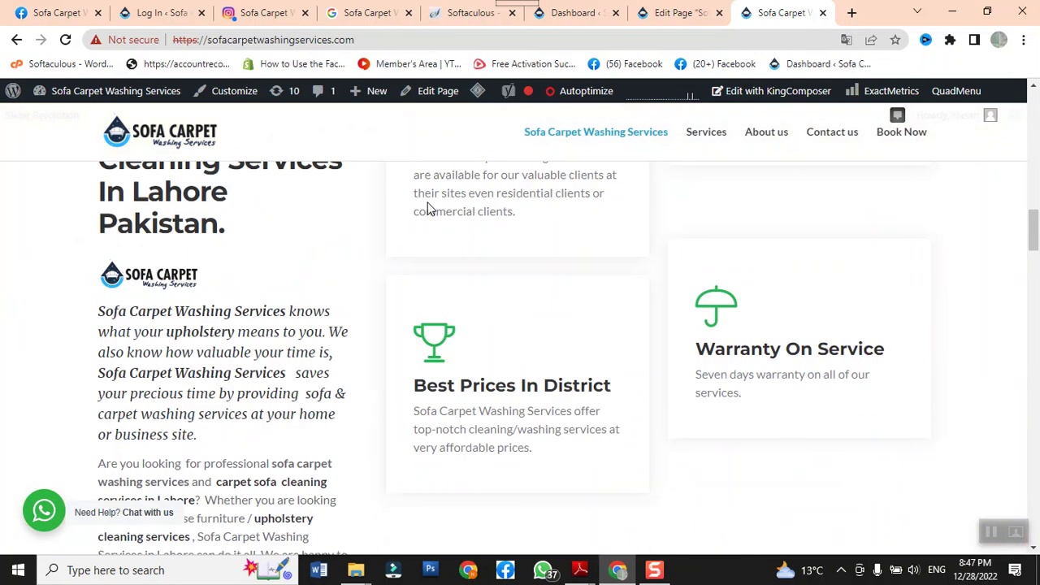
{"action": "scroll", "coordinate": [429, 209], "scroll_direction": "down", "scroll_amount": 15}
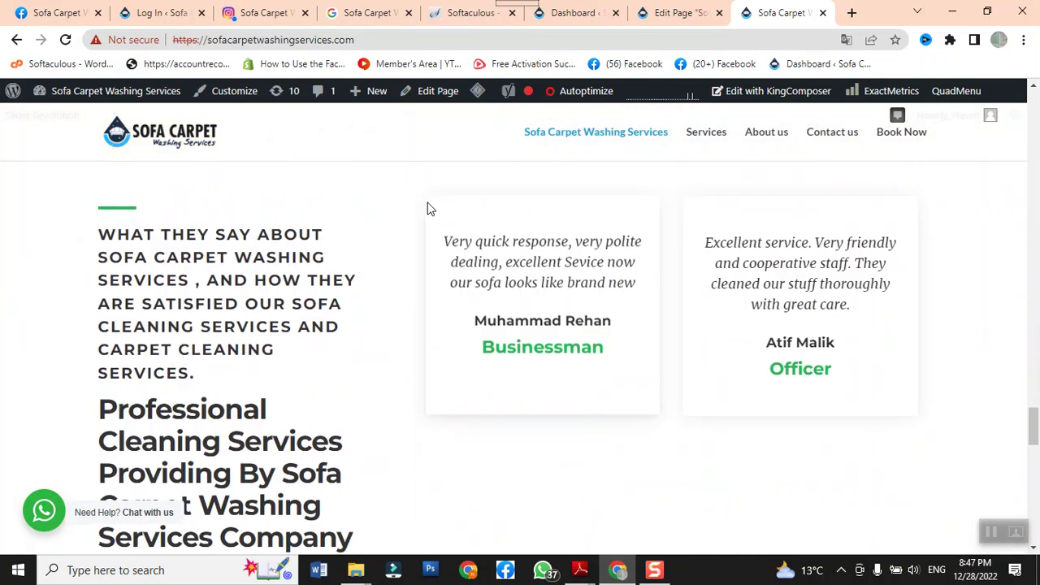
{"action": "scroll", "coordinate": [429, 209], "scroll_direction": "down", "scroll_amount": 5}
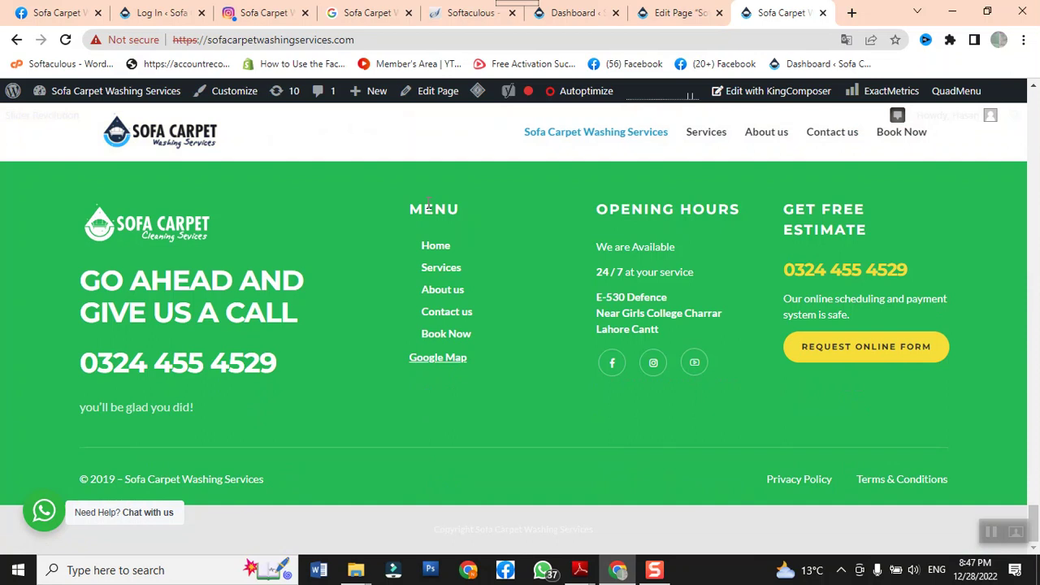
Return to the page editor and open the text of the h4 Title element below the Divider for editing.
{"action": "left_click", "coordinate": [674, 12]}
{"action": "scroll", "coordinate": [274, 329], "scroll_direction": "up", "scroll_amount": 3}
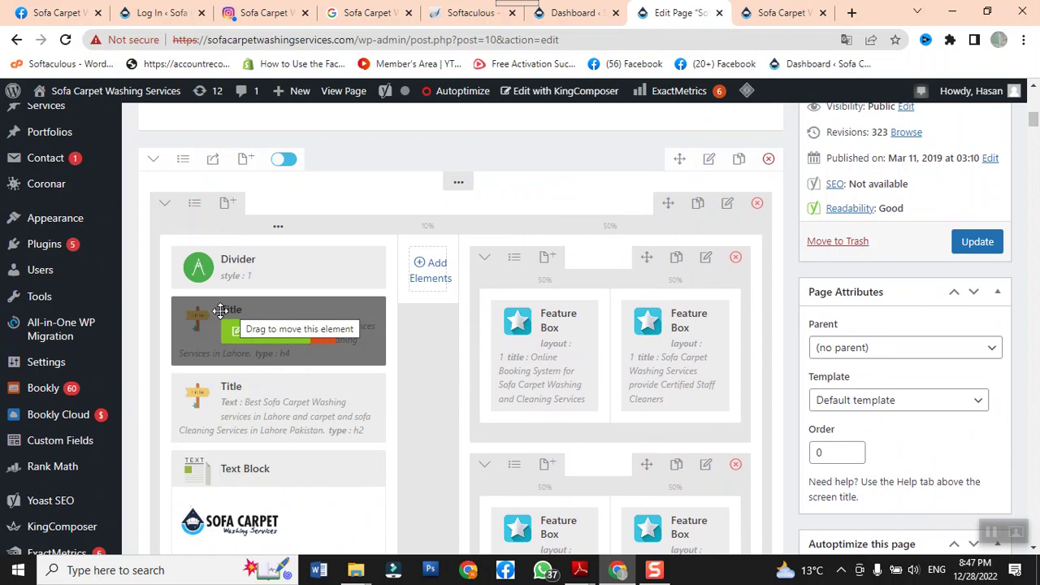
{"action": "mouse_move", "coordinate": [224, 278]}
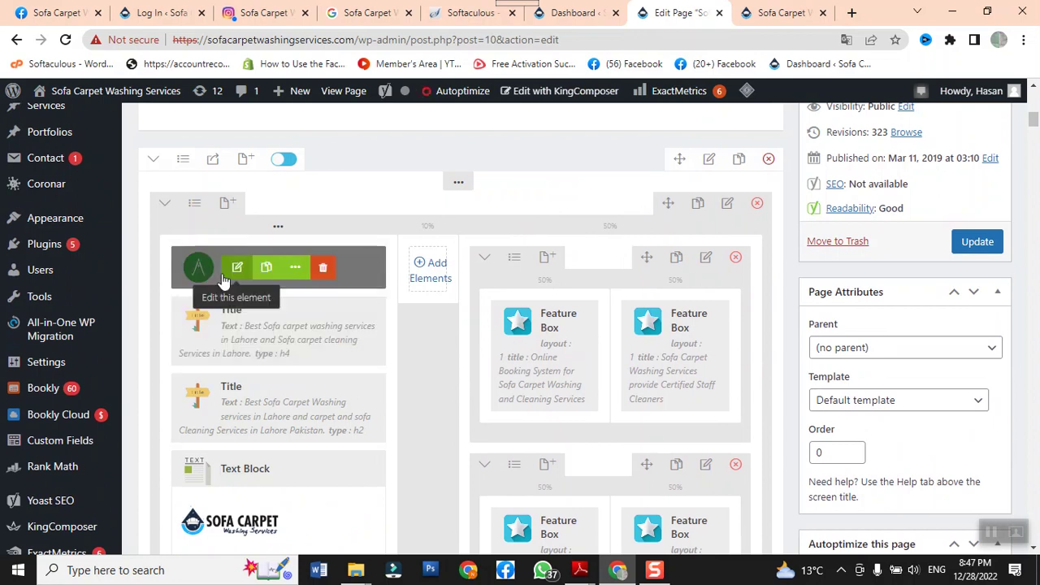
{"action": "mouse_move", "coordinate": [225, 307]}
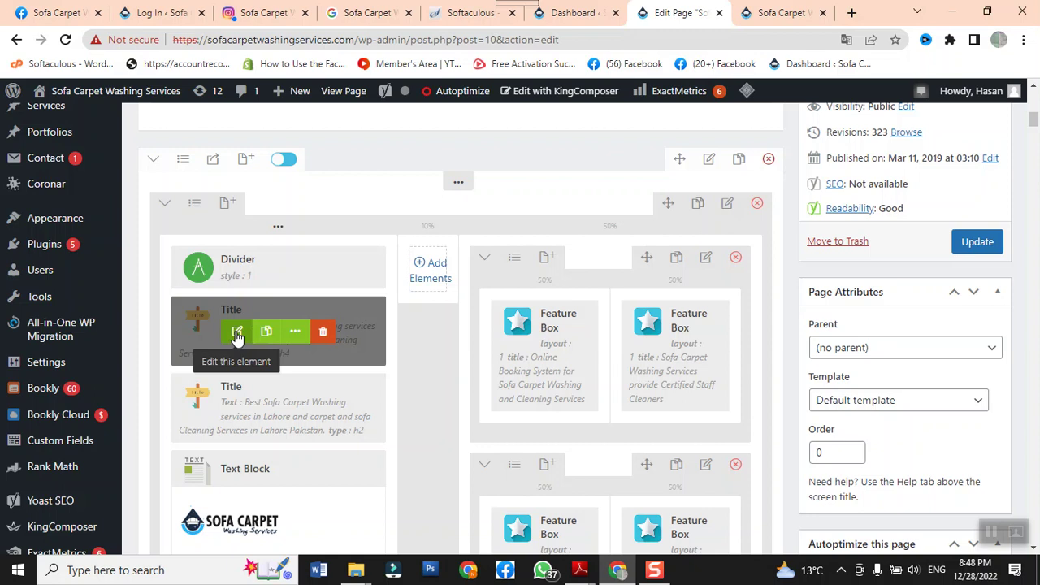
{"action": "left_click", "coordinate": [238, 333]}
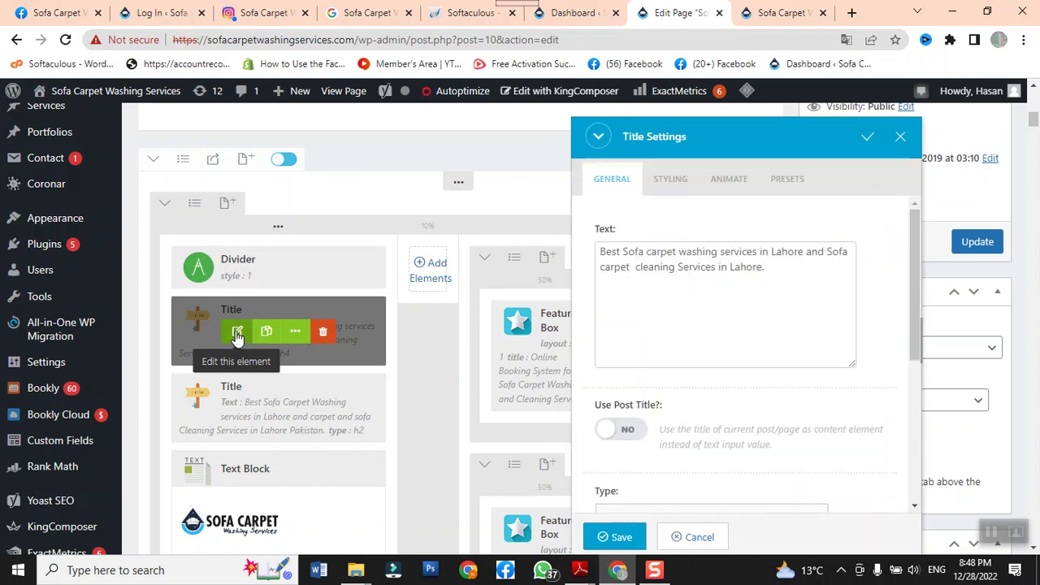
{"action": "left_click", "coordinate": [691, 271]}
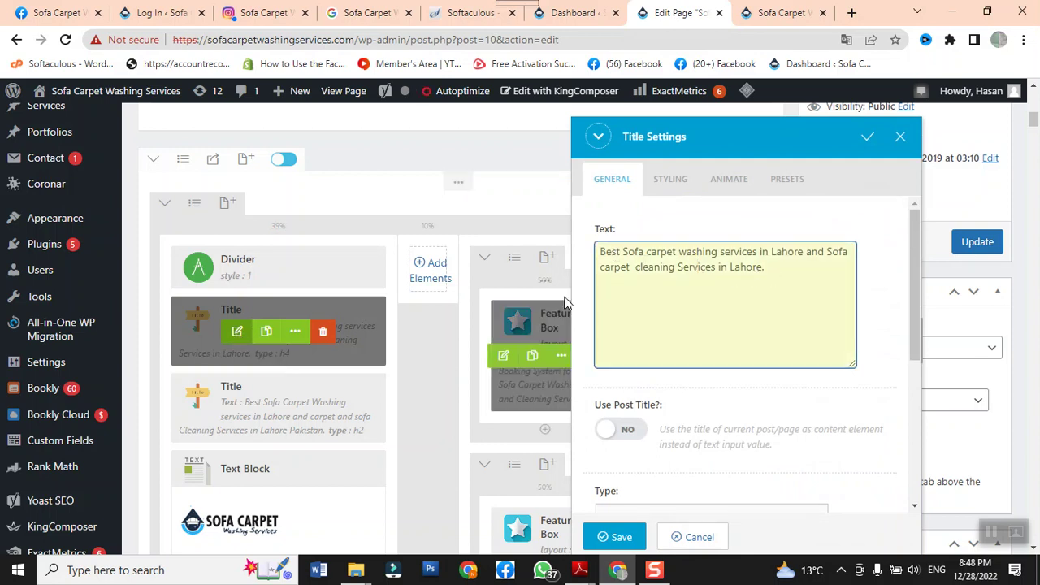
Locate and highlight the small heading "Best Sofa Carpet Washing Services in Lahore and Sofa Carpet Cleaning Services in Lahore." on the live home page.
{"action": "left_click", "coordinate": [745, 17]}
{"action": "scroll", "coordinate": [737, 225], "scroll_direction": "up", "scroll_amount": 15}
{"action": "scroll", "coordinate": [739, 232], "scroll_direction": "up", "scroll_amount": 20}
{"action": "scroll", "coordinate": [739, 231], "scroll_direction": "up", "scroll_amount": 10}
{"action": "scroll", "coordinate": [739, 230], "scroll_direction": "up", "scroll_amount": 3}
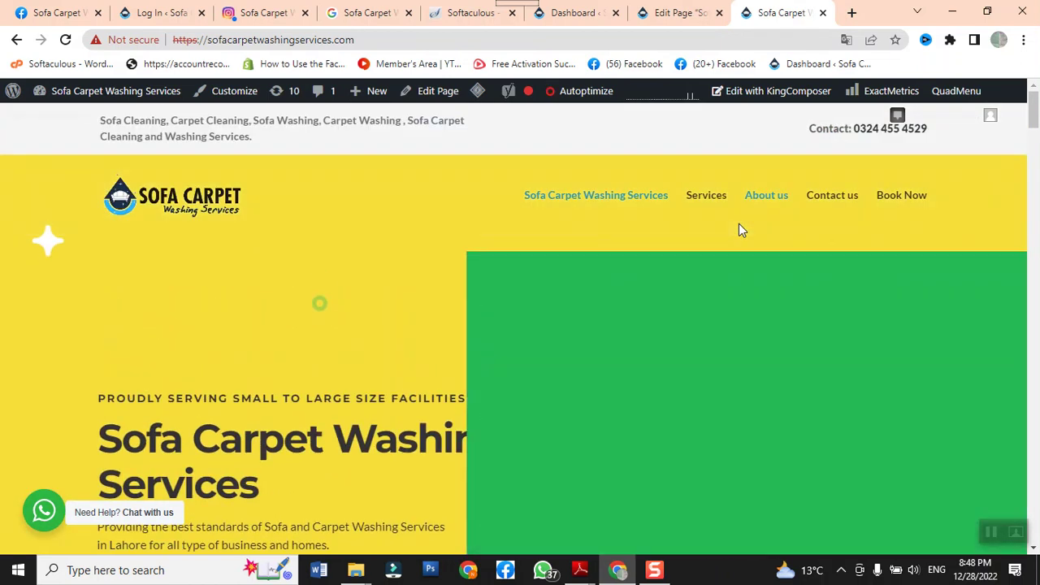
{"action": "scroll", "coordinate": [739, 230], "scroll_direction": "down", "scroll_amount": 5}
{"action": "scroll", "coordinate": [738, 230], "scroll_direction": "down", "scroll_amount": 6}
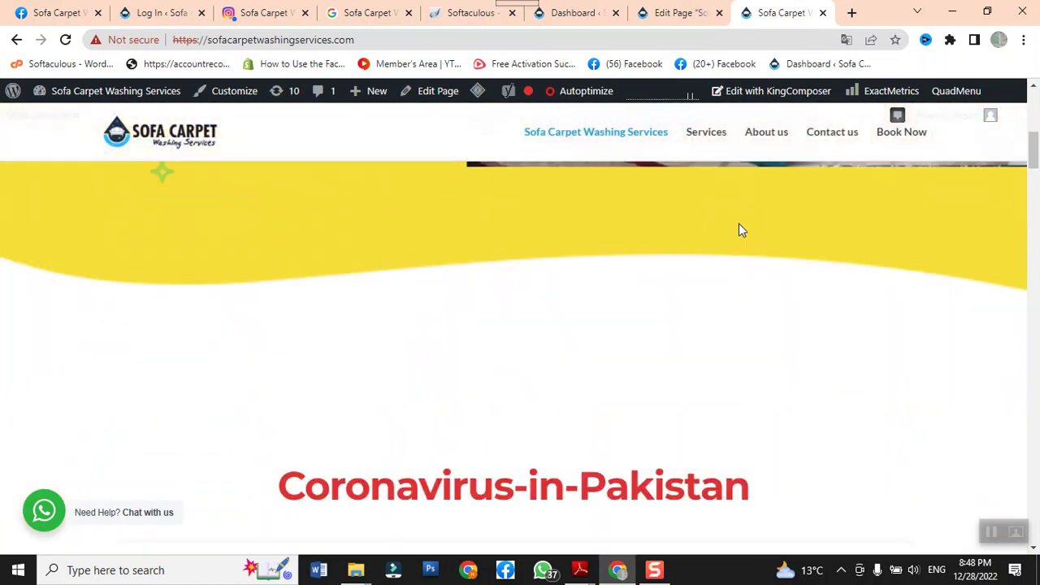
{"action": "scroll", "coordinate": [739, 230], "scroll_direction": "down", "scroll_amount": 1}
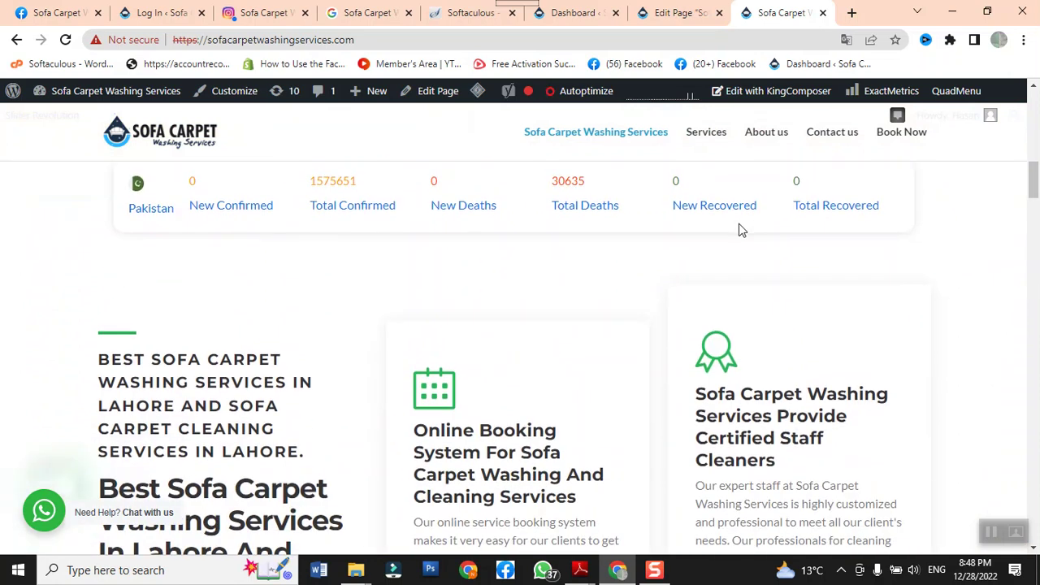
{"action": "scroll", "coordinate": [739, 230], "scroll_direction": "down", "scroll_amount": 1}
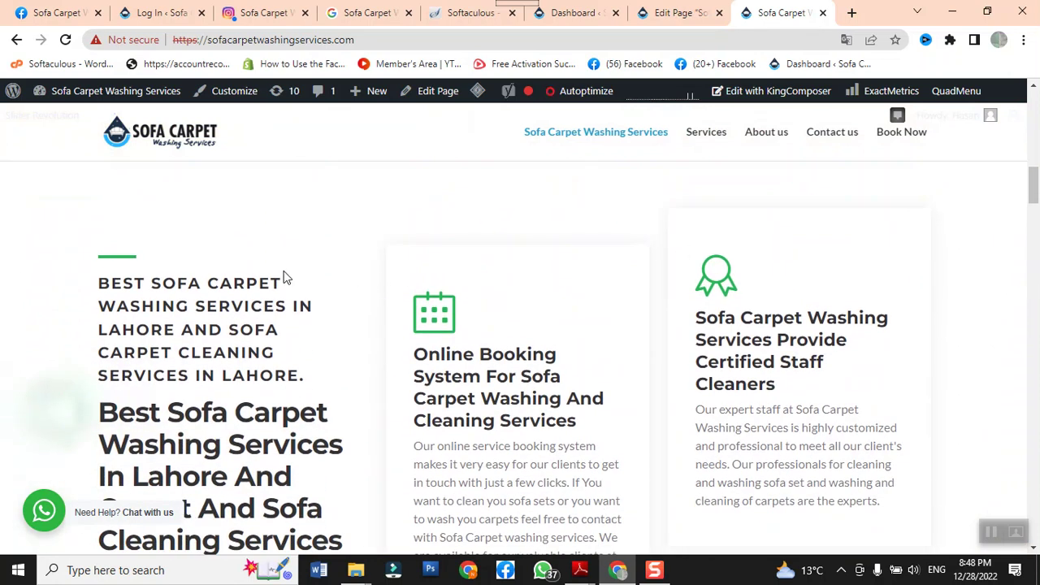
{"action": "left_click_drag", "start_coordinate": [98, 282], "coordinate": [319, 376]}
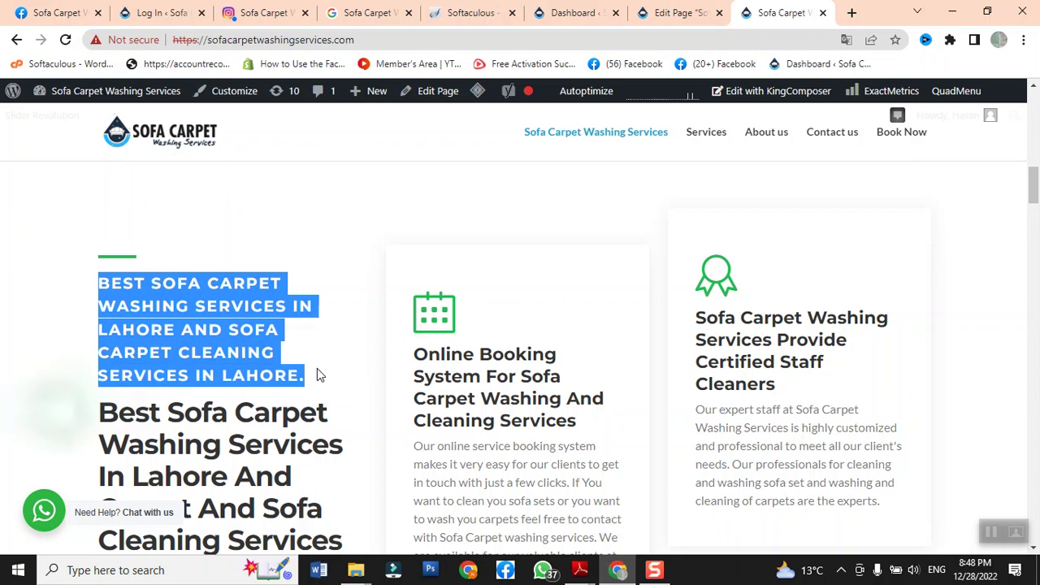
{"action": "left_click", "coordinate": [290, 333]}
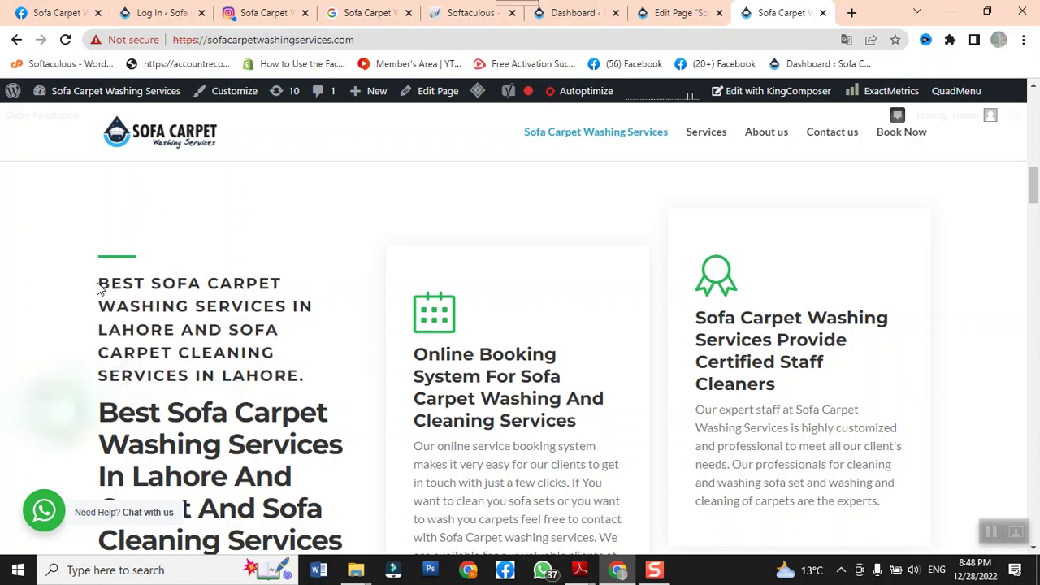
{"action": "left_click_drag", "start_coordinate": [98, 286], "coordinate": [200, 279]}
{"action": "triple_click", "coordinate": [204, 283]}
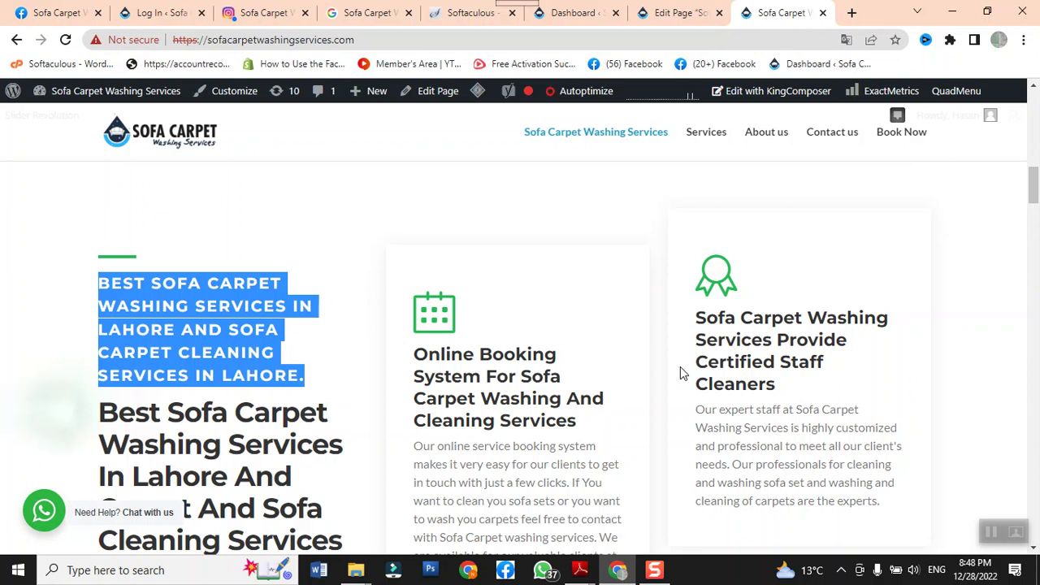
Examine the larger linked heading and the feature boxes around the small heading on the live home page.
{"action": "scroll", "coordinate": [540, 378], "scroll_direction": "down", "scroll_amount": 3}
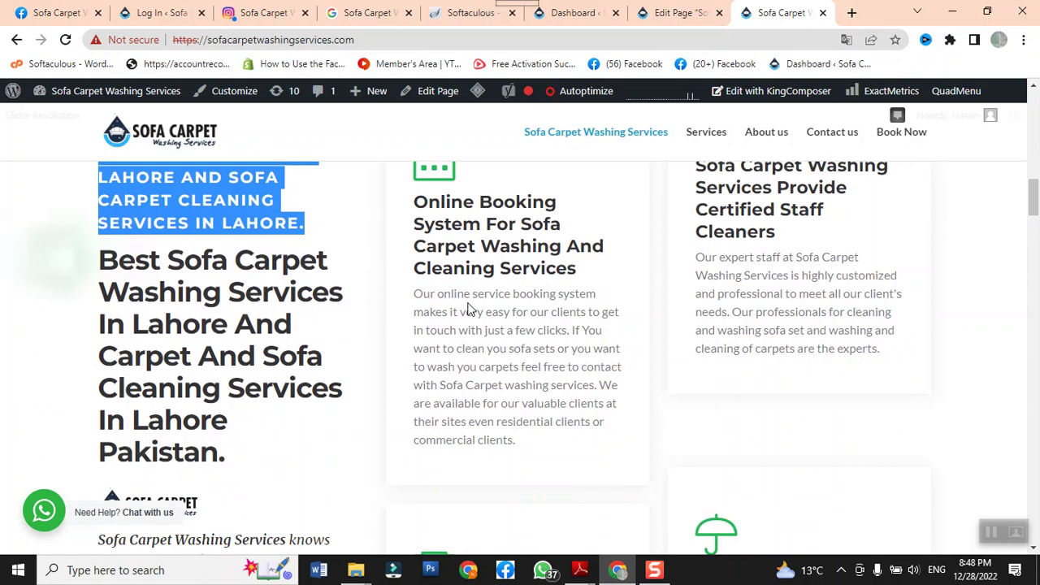
{"action": "scroll", "coordinate": [467, 310], "scroll_direction": "up", "scroll_amount": 3}
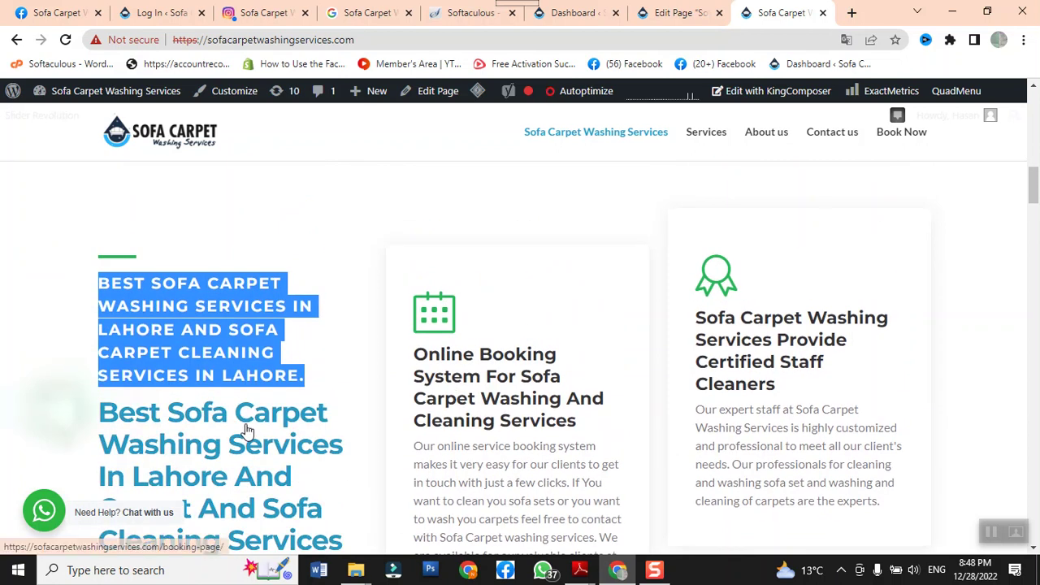
{"action": "scroll", "coordinate": [246, 429], "scroll_direction": "down", "scroll_amount": 4}
{"action": "scroll", "coordinate": [260, 272], "scroll_direction": "up", "scroll_amount": 4}
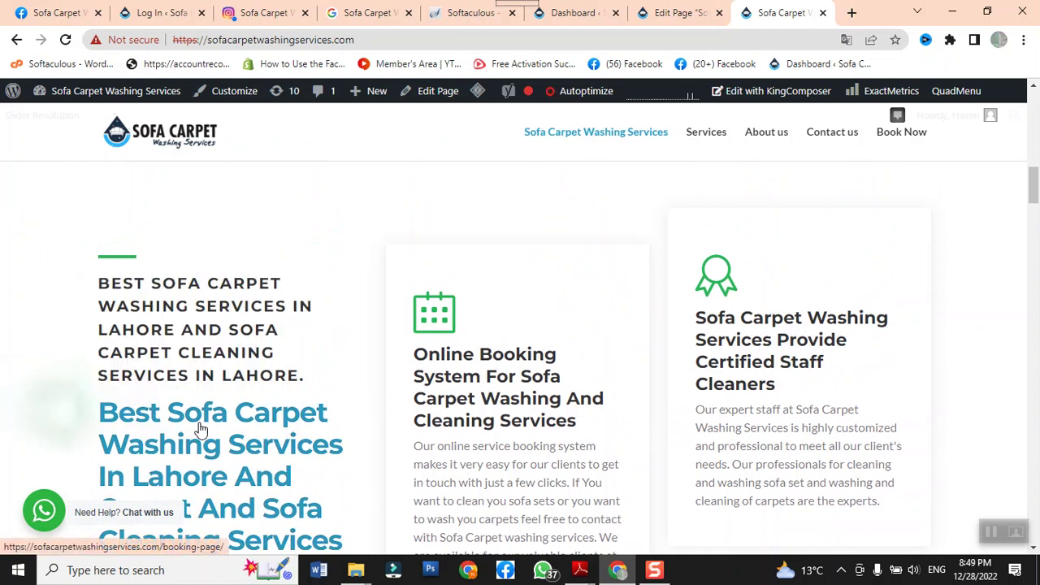
{"action": "scroll", "coordinate": [200, 429], "scroll_direction": "down", "scroll_amount": 1}
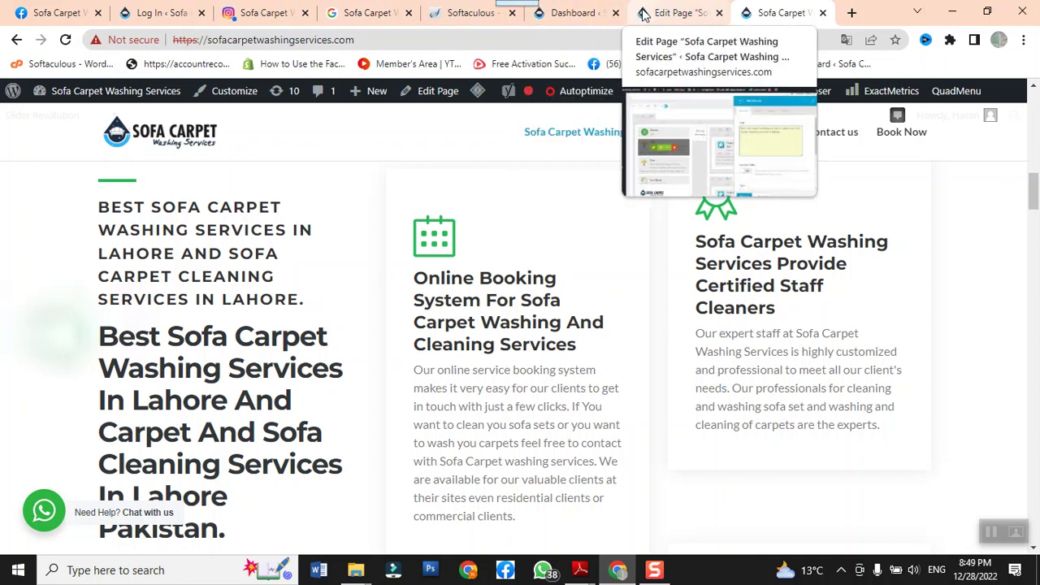
Return to the page editor and close the h4 Title element's settings without saving.
{"action": "left_click", "coordinate": [674, 13]}
{"action": "scroll", "coordinate": [382, 363], "scroll_direction": "down", "scroll_amount": 2}
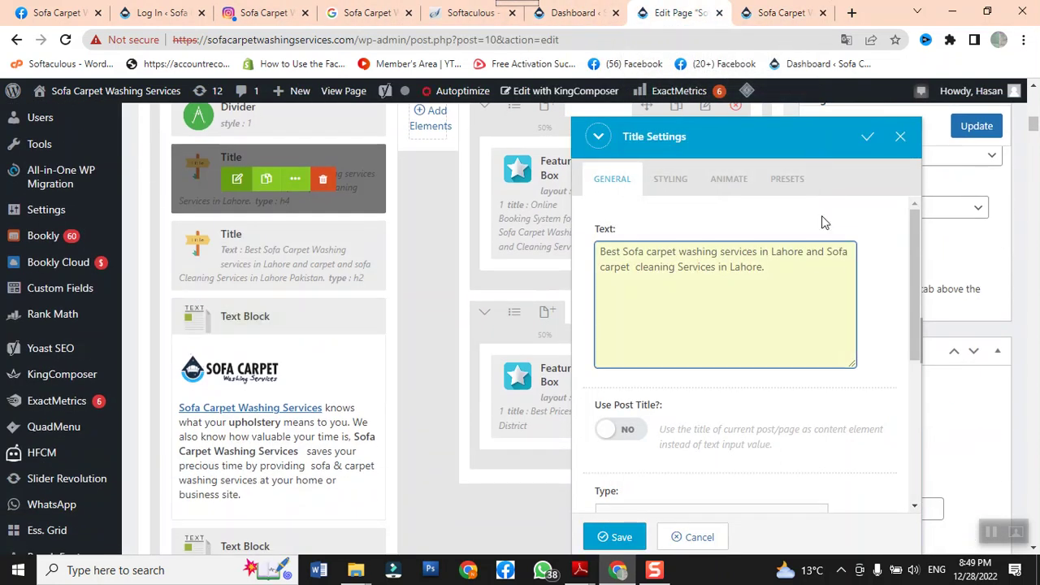
{"action": "left_click", "coordinate": [900, 138]}
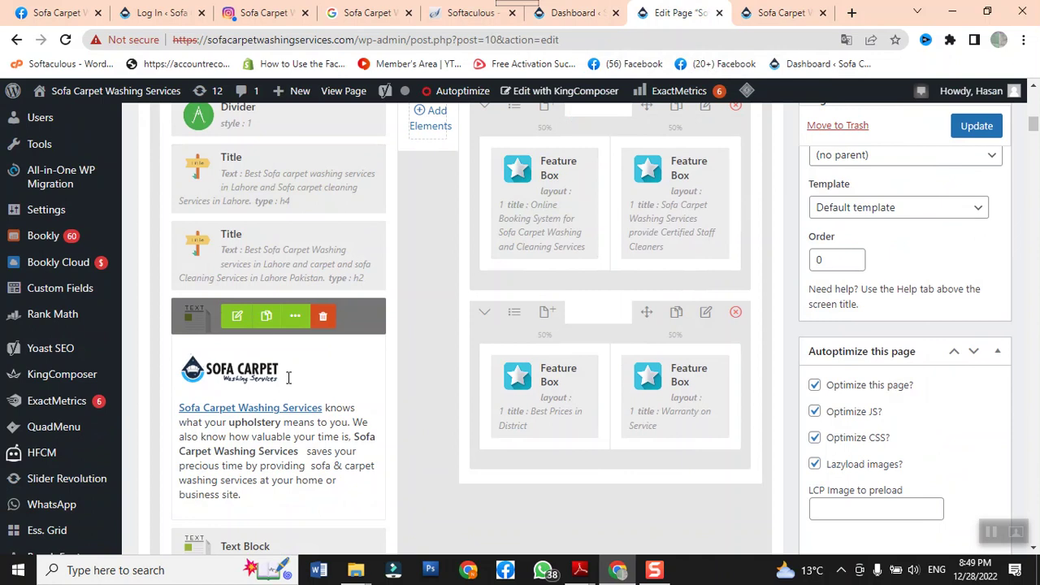
Examine the page editor's elements from the text blocks down to the free-quote section and back up to the feature boxes.
{"action": "scroll", "coordinate": [288, 377], "scroll_direction": "down", "scroll_amount": 4}
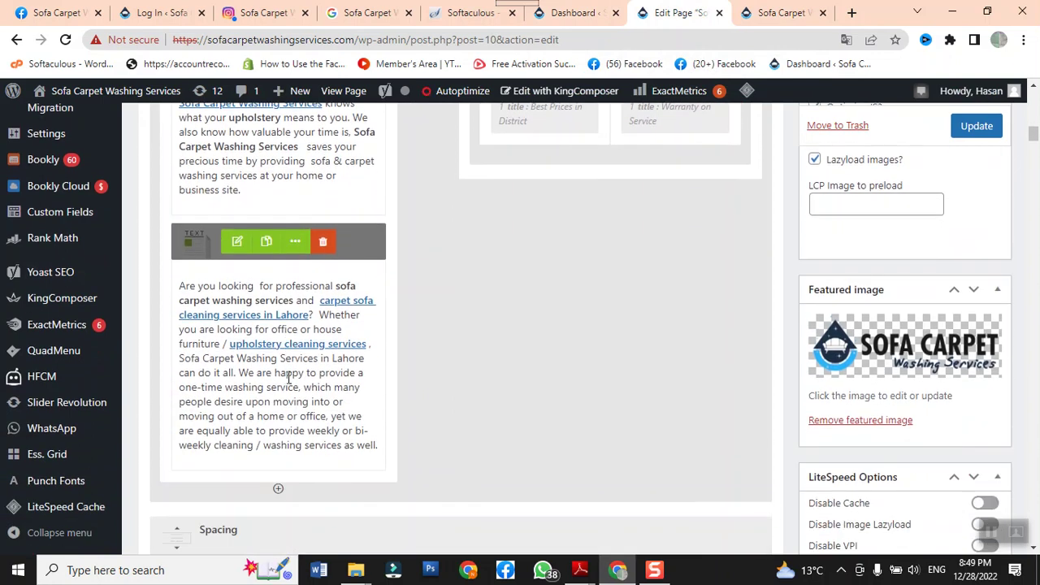
{"action": "left_click", "coordinate": [767, 13]}
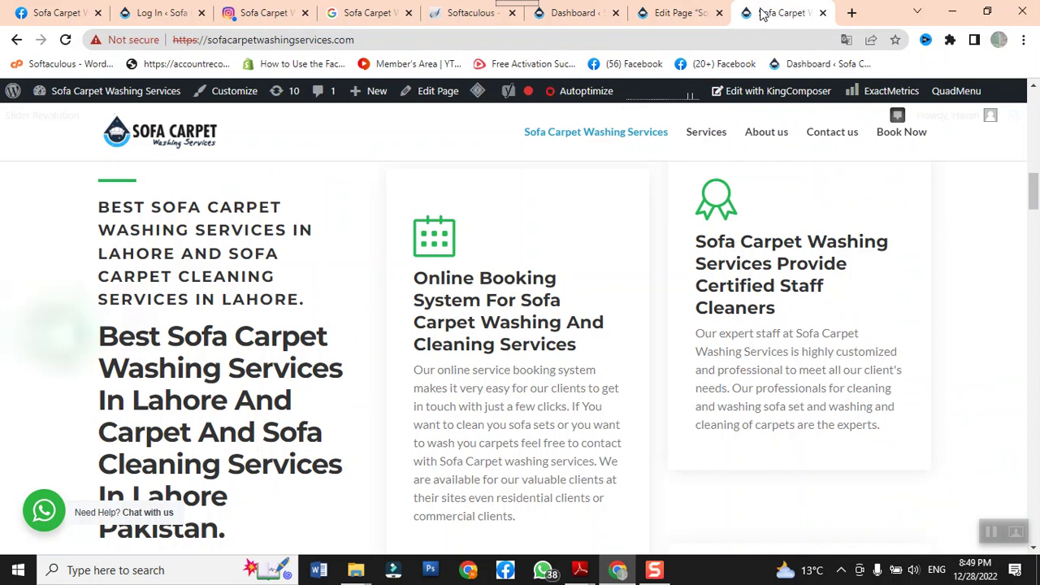
{"action": "left_click", "coordinate": [674, 13]}
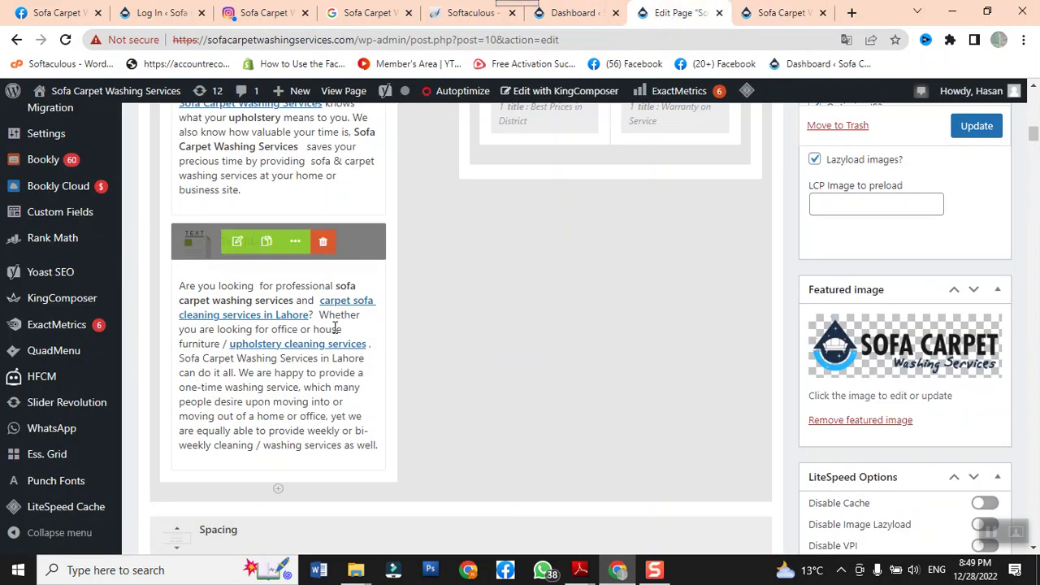
{"action": "scroll", "coordinate": [333, 341], "scroll_direction": "down", "scroll_amount": 5}
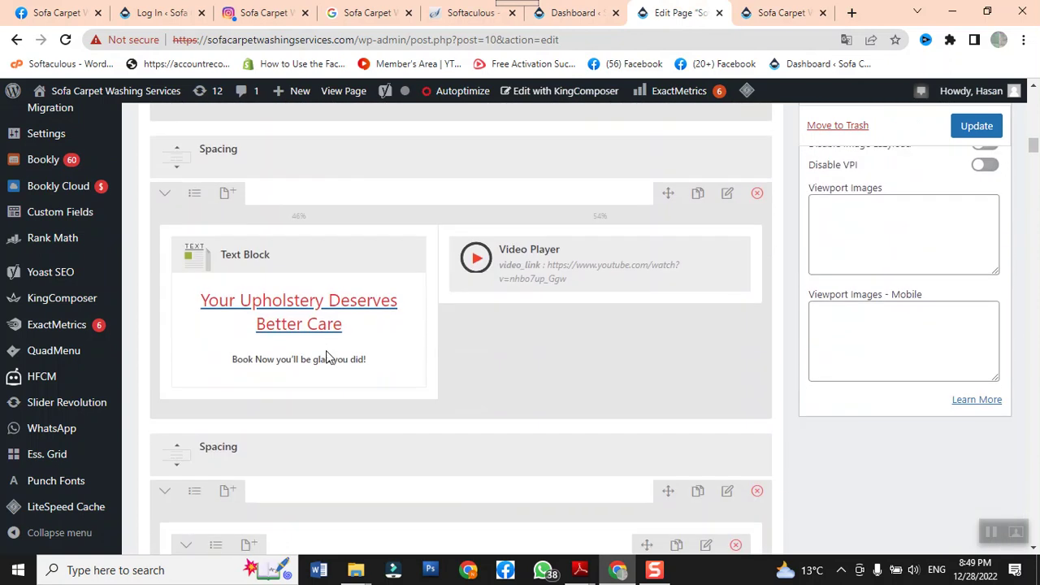
{"action": "scroll", "coordinate": [326, 350], "scroll_direction": "down", "scroll_amount": 4}
{"action": "scroll", "coordinate": [326, 350], "scroll_direction": "down", "scroll_amount": 3}
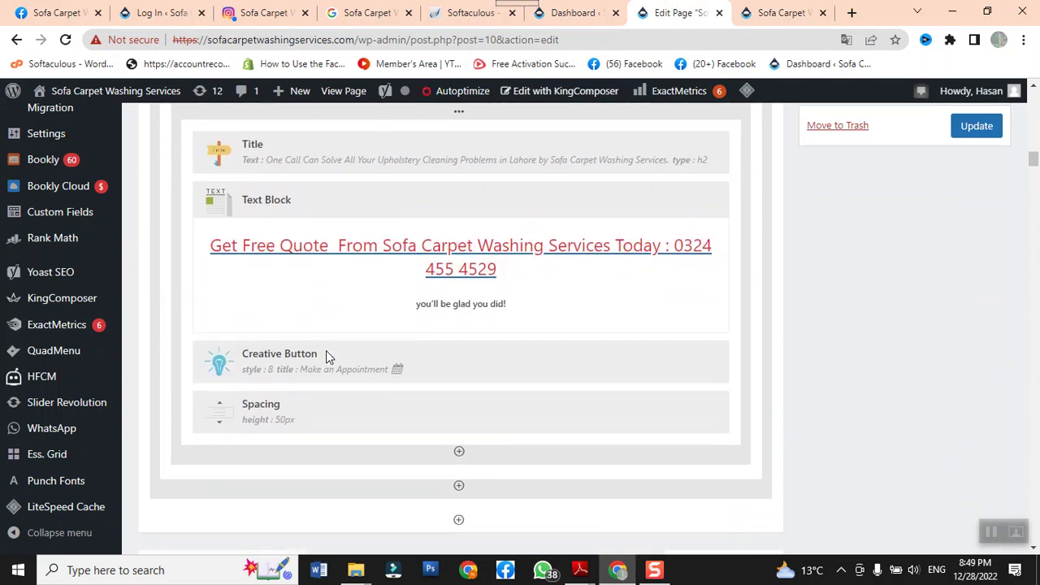
{"action": "scroll", "coordinate": [326, 350], "scroll_direction": "up", "scroll_amount": 8}
{"action": "scroll", "coordinate": [326, 350], "scroll_direction": "up", "scroll_amount": 10}
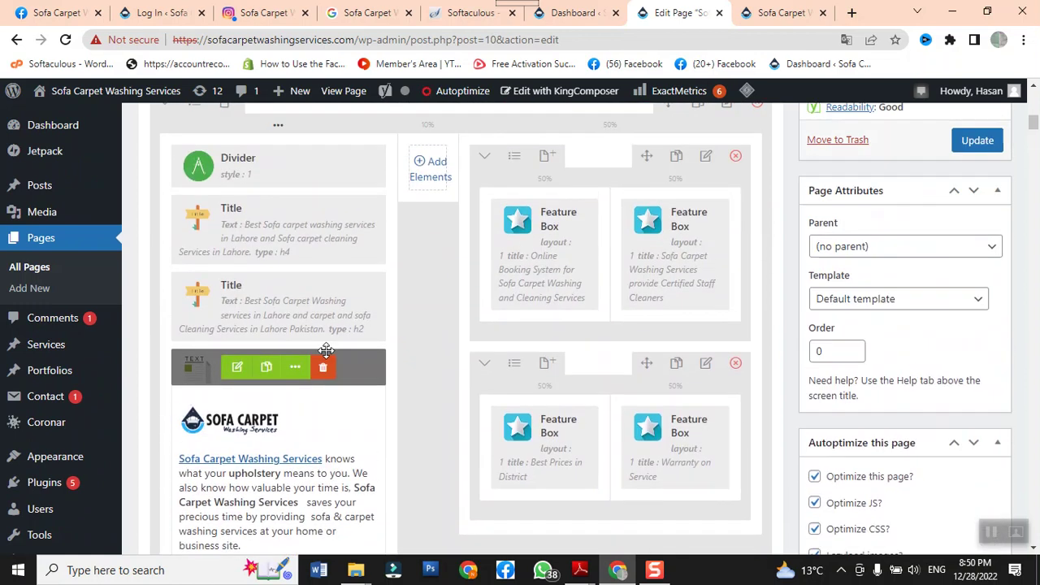
{"action": "scroll", "coordinate": [326, 350], "scroll_direction": "up", "scroll_amount": 2}
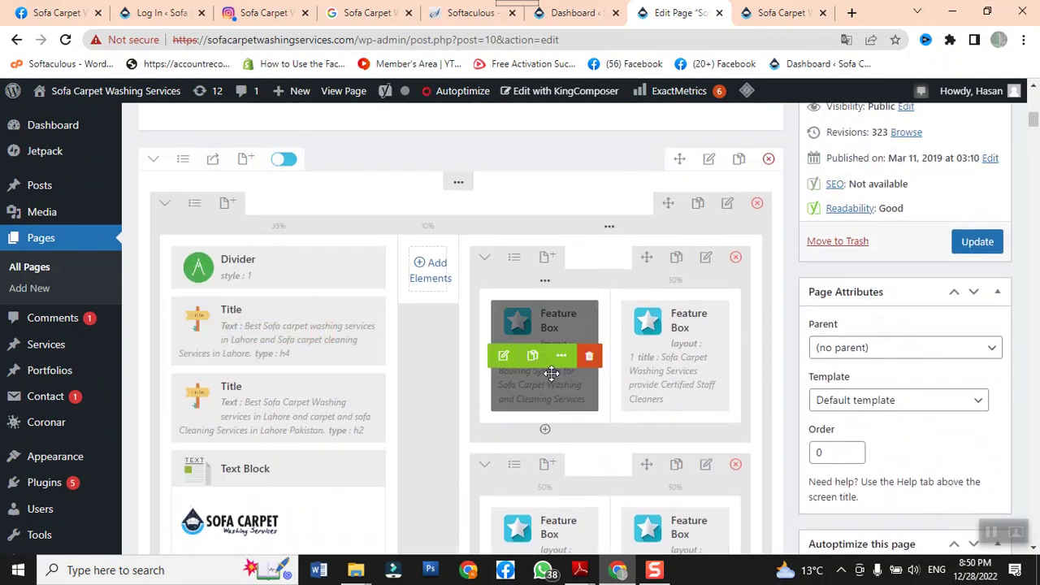
{"action": "scroll", "coordinate": [560, 329], "scroll_direction": "down", "scroll_amount": 3}
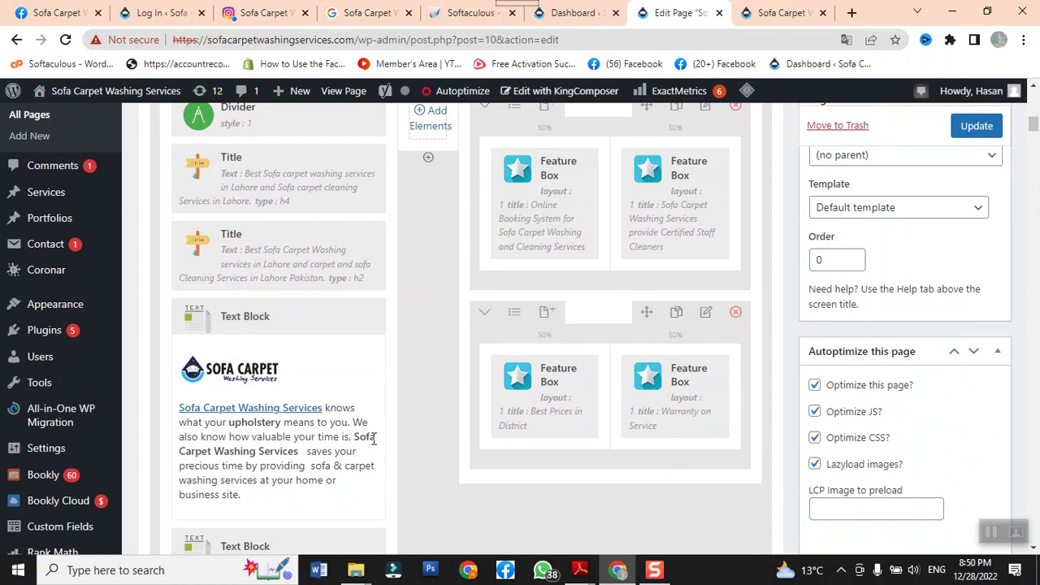
Open the Text Block with the logo below the h2 Title for editing and inspect its logo image.
{"action": "left_click", "coordinate": [237, 317]}
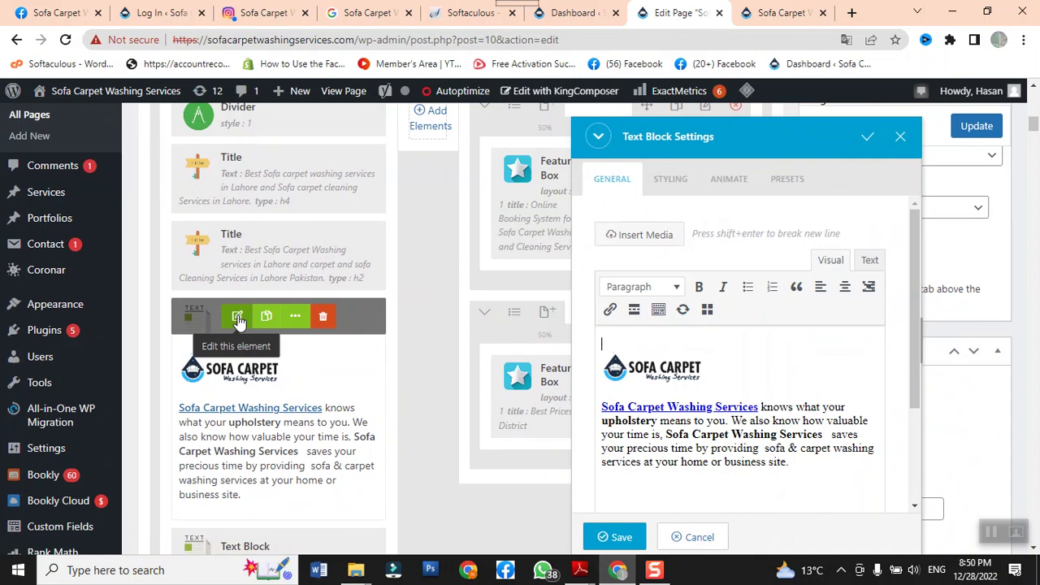
{"action": "left_click", "coordinate": [602, 407]}
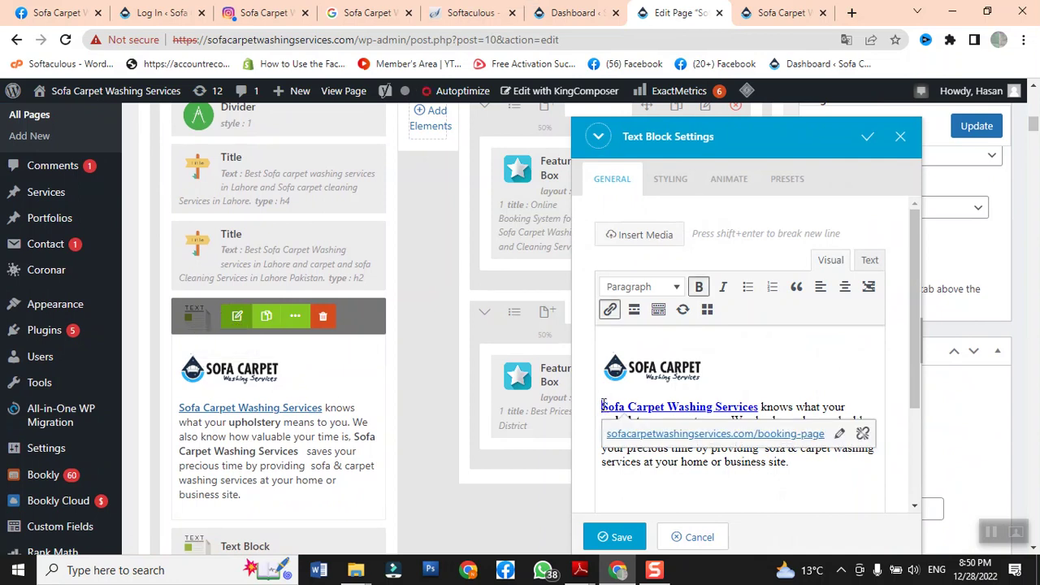
{"action": "left_click", "coordinate": [607, 386]}
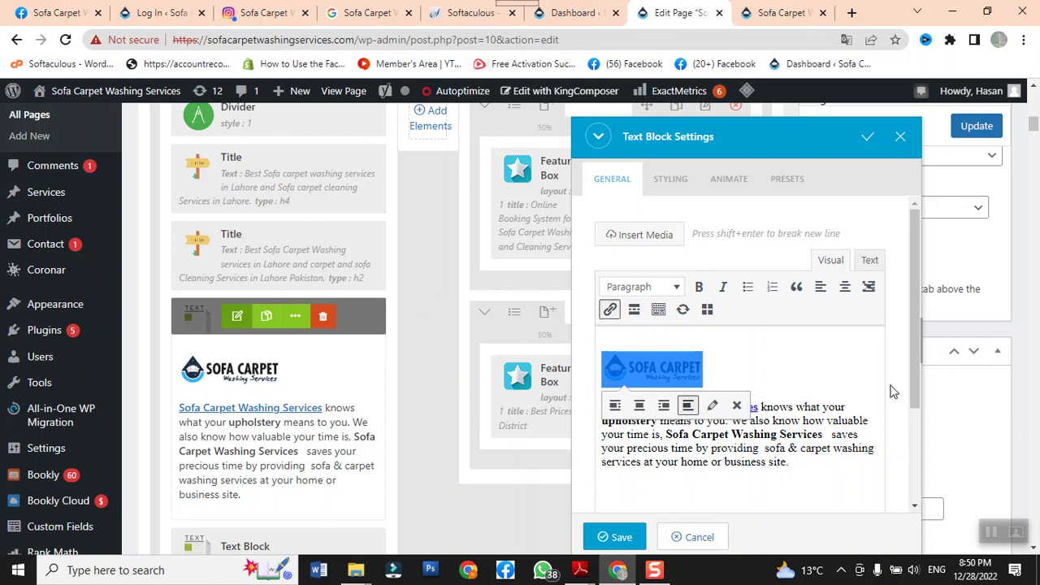
{"action": "left_click", "coordinate": [686, 425]}
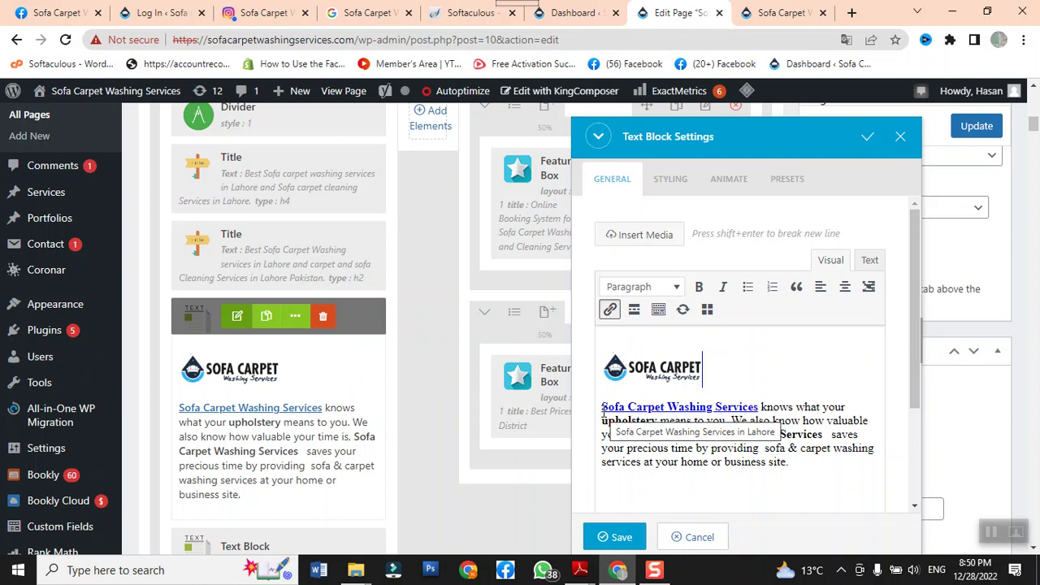
Inspect the link address set on the "Sofa Carpet Washing Services" text in the text block.
{"action": "left_click_drag", "start_coordinate": [603, 411], "coordinate": [759, 408]}
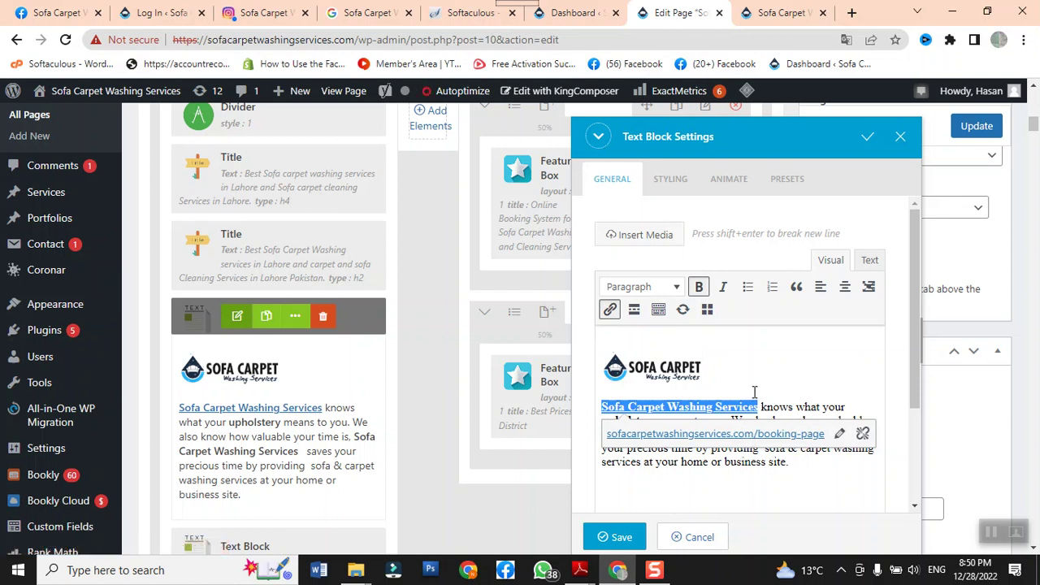
{"action": "left_click", "coordinate": [610, 312]}
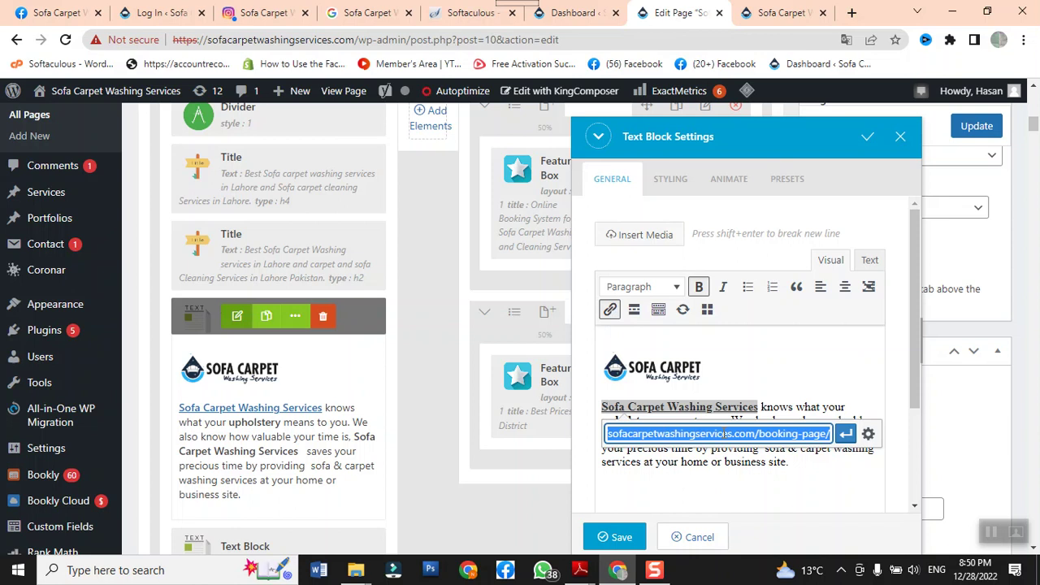
{"action": "left_click", "coordinate": [786, 348]}
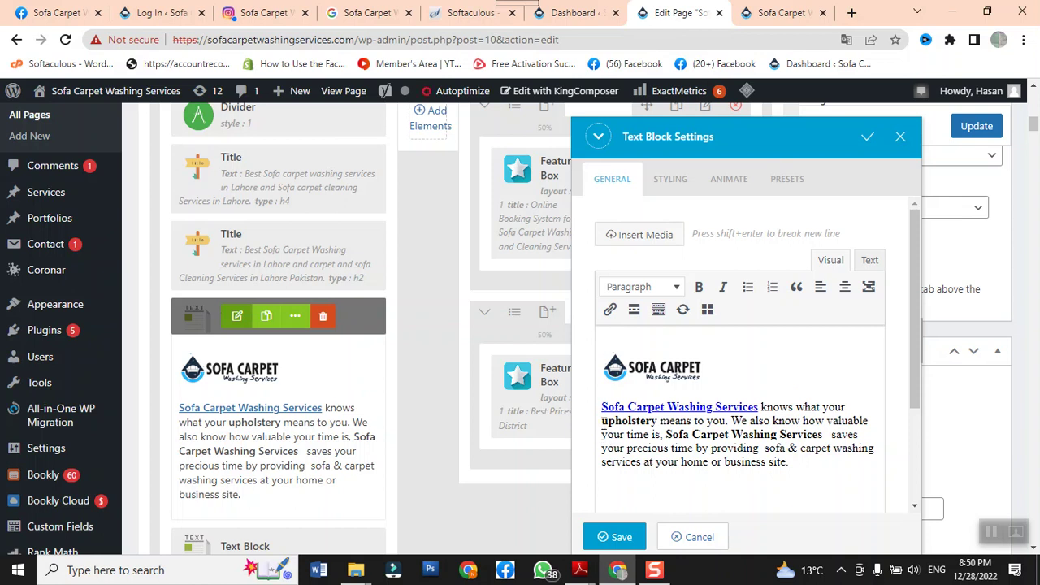
{"action": "left_click_drag", "start_coordinate": [601, 421], "coordinate": [730, 421]}
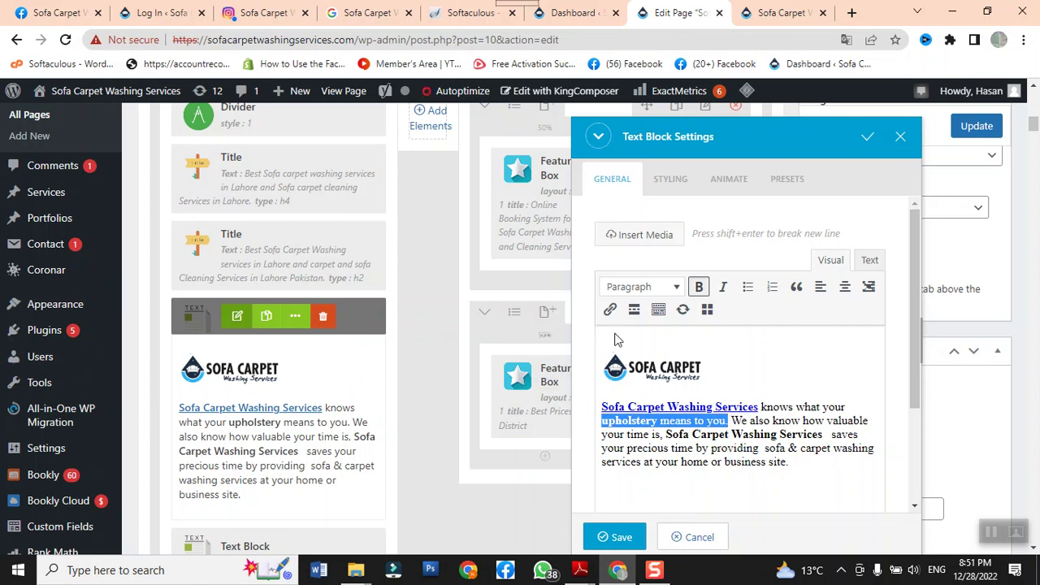
{"action": "left_click", "coordinate": [610, 311]}
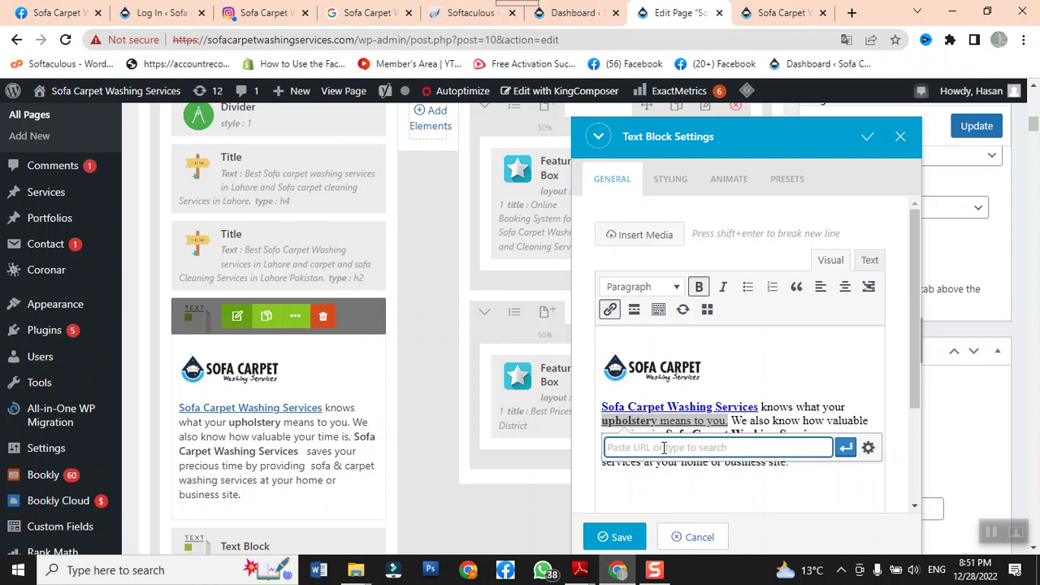
{"action": "type", "text": "httpo"}
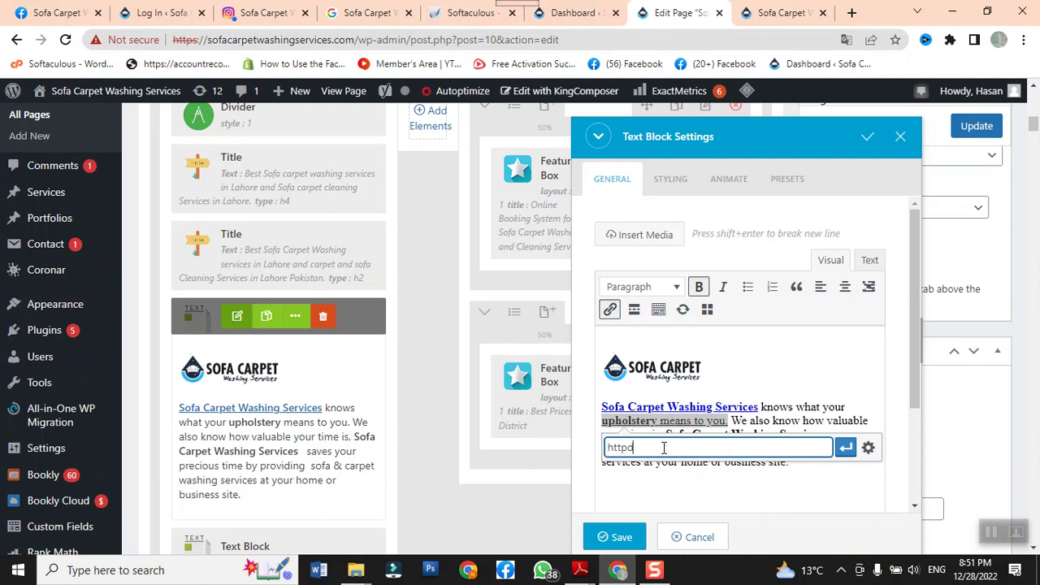
{"action": "key", "text": "BackSpace"}
{"action": "type", "text": "s://www.deckitchen.org"}
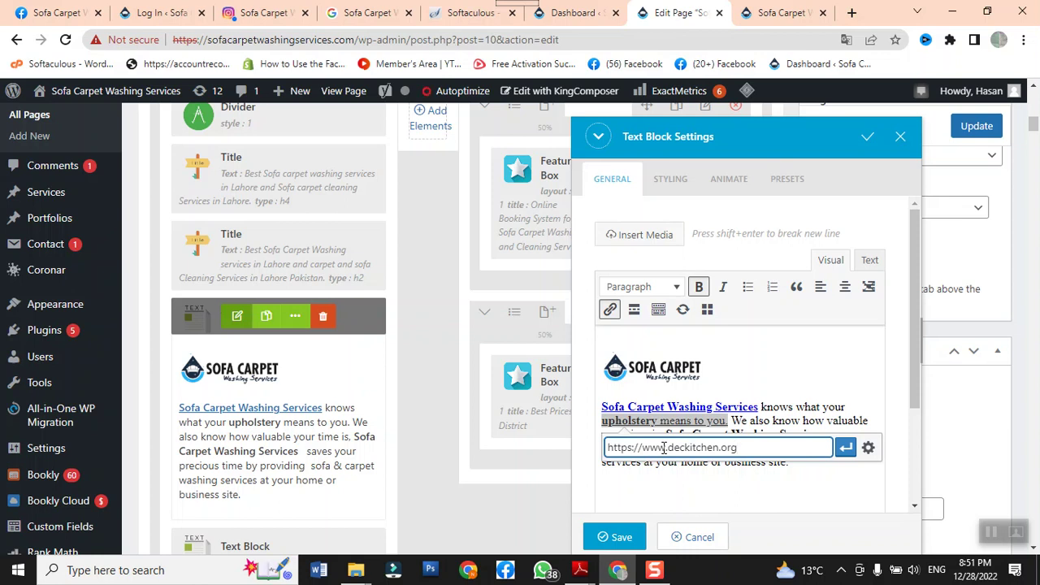
{"action": "left_click", "coordinate": [843, 452]}
Replace the entered link address with the copied URL of the website's Services page, ending in /sofa-cleaning-services-in-lahore/.
{"action": "left_click_drag", "start_coordinate": [752, 451], "coordinate": [608, 448]}
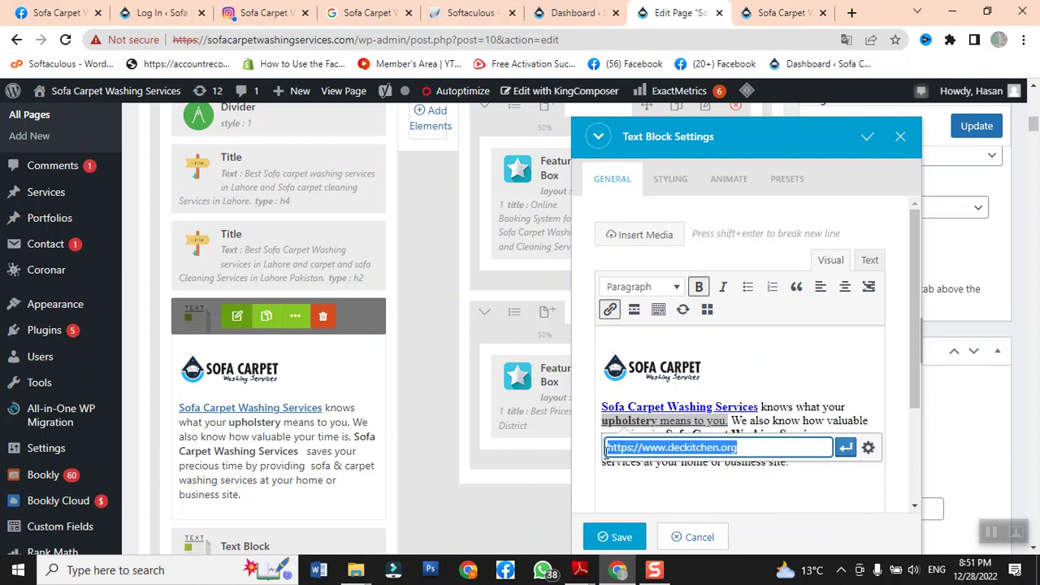
{"action": "left_click", "coordinate": [780, 12]}
{"action": "scroll", "coordinate": [591, 209], "scroll_direction": "up", "scroll_amount": 3}
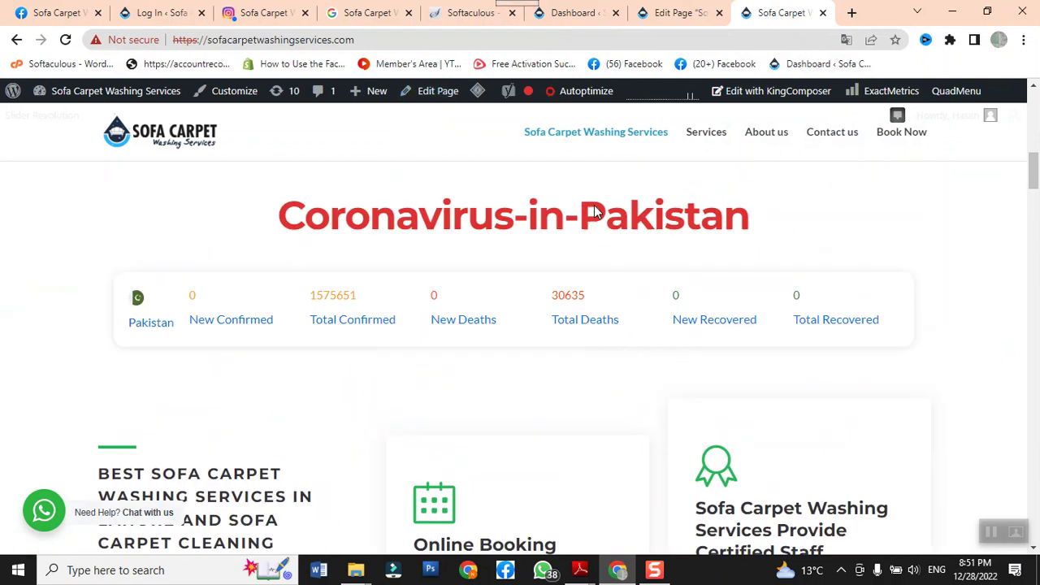
{"action": "left_click", "coordinate": [704, 140]}
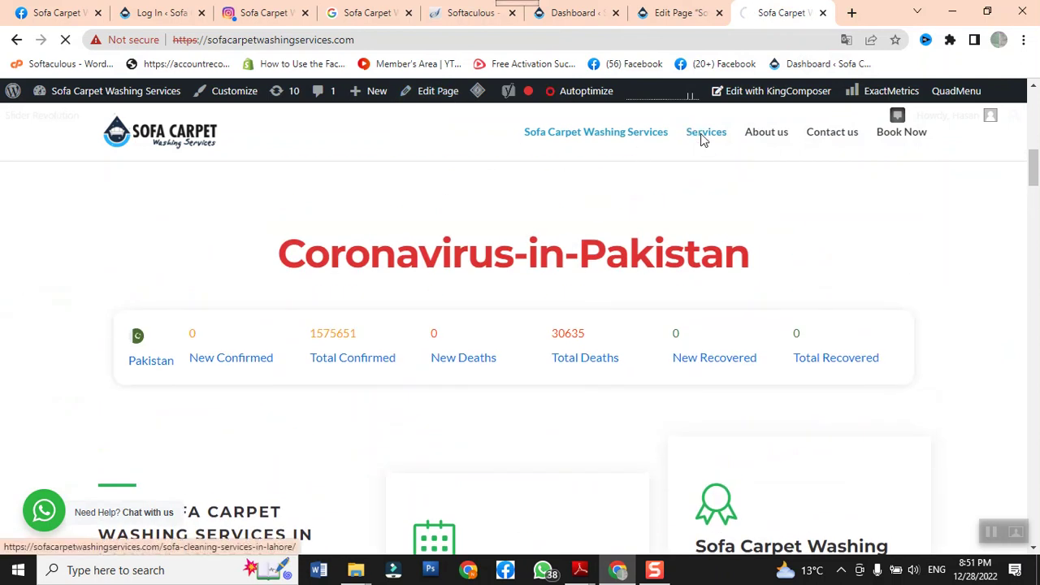
{"action": "left_click", "coordinate": [344, 40]}
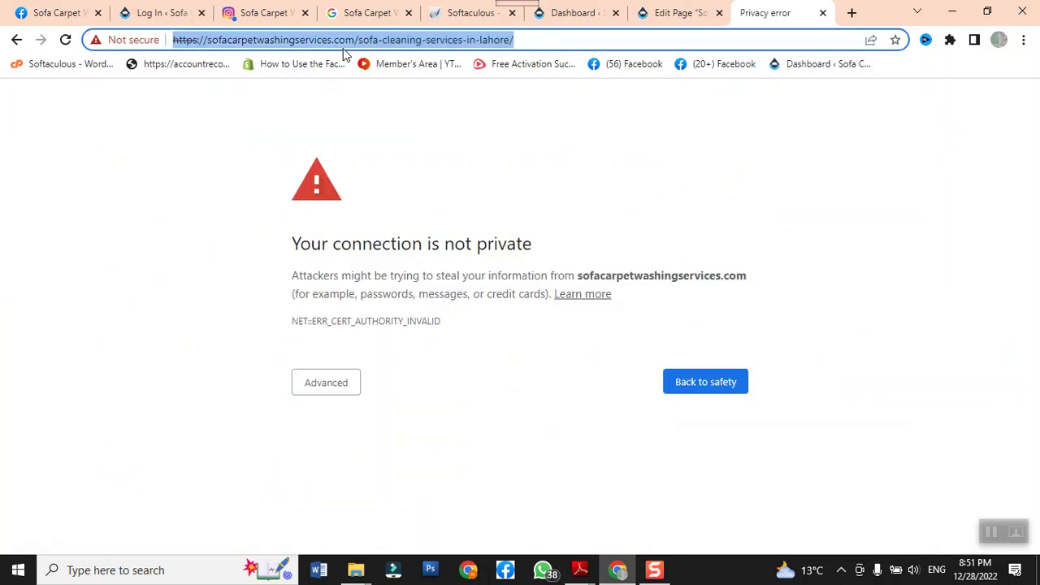
{"action": "right_click", "coordinate": [343, 49]}
{"action": "left_click", "coordinate": [365, 161]}
{"action": "left_click", "coordinate": [668, 14]}
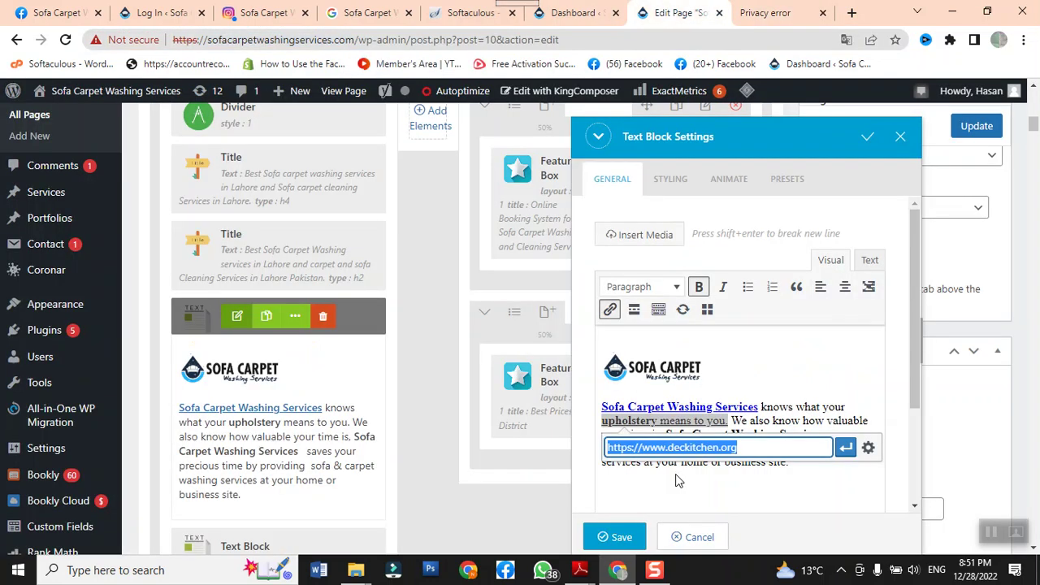
{"action": "key", "text": "ctrl+v"}
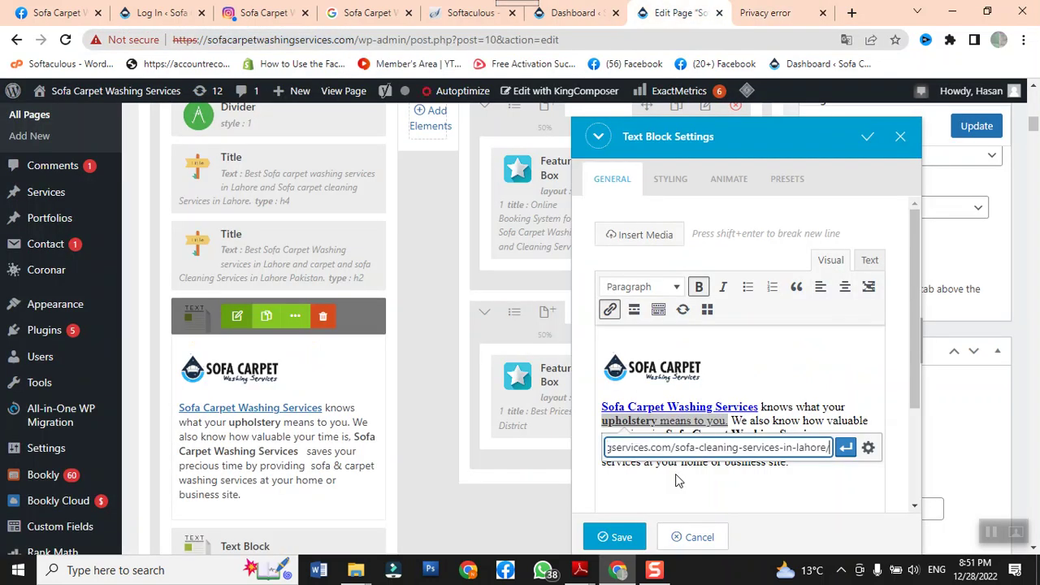
Open the advanced options for the link, review its URL and existing-content search, and cancel the link.
{"action": "left_click", "coordinate": [867, 452]}
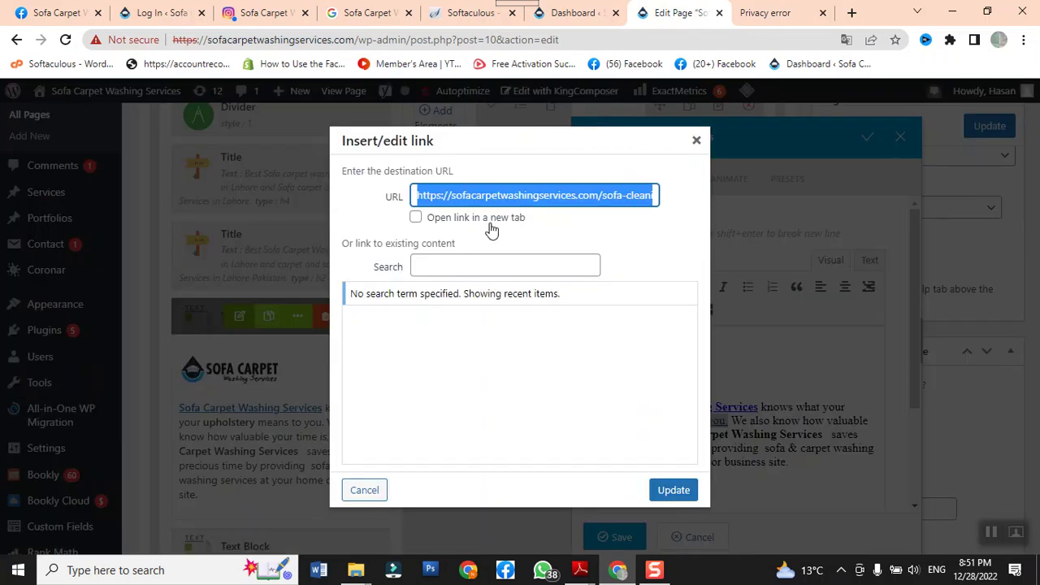
{"action": "left_click", "coordinate": [529, 206]}
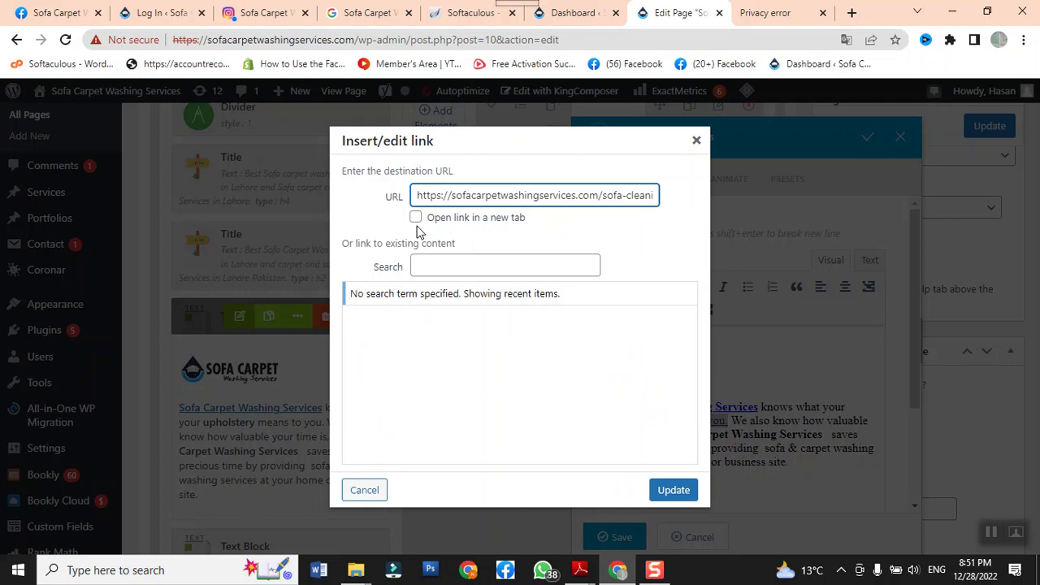
{"action": "left_click", "coordinate": [464, 270]}
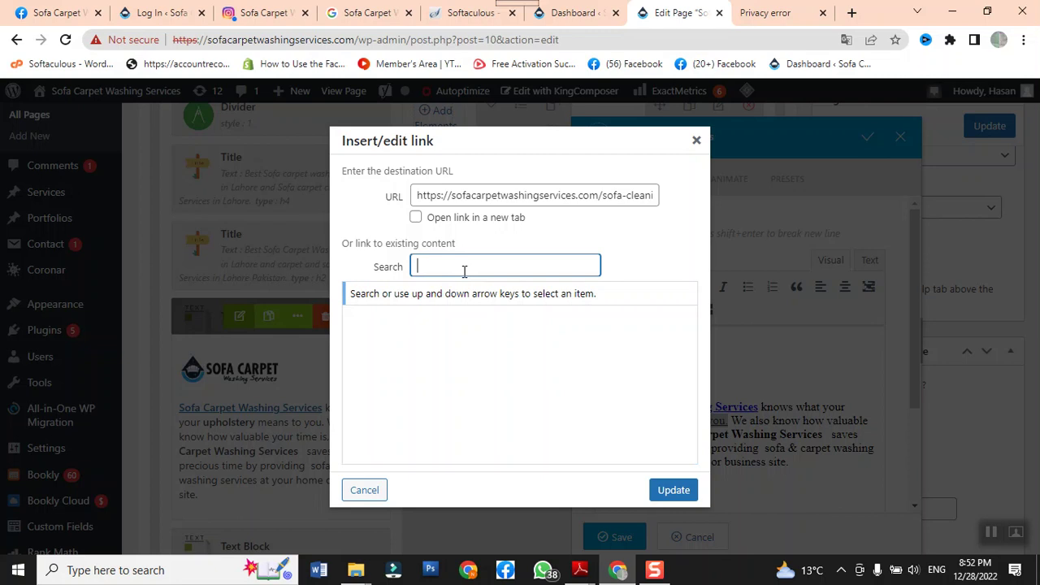
{"action": "left_click", "coordinate": [365, 490]}
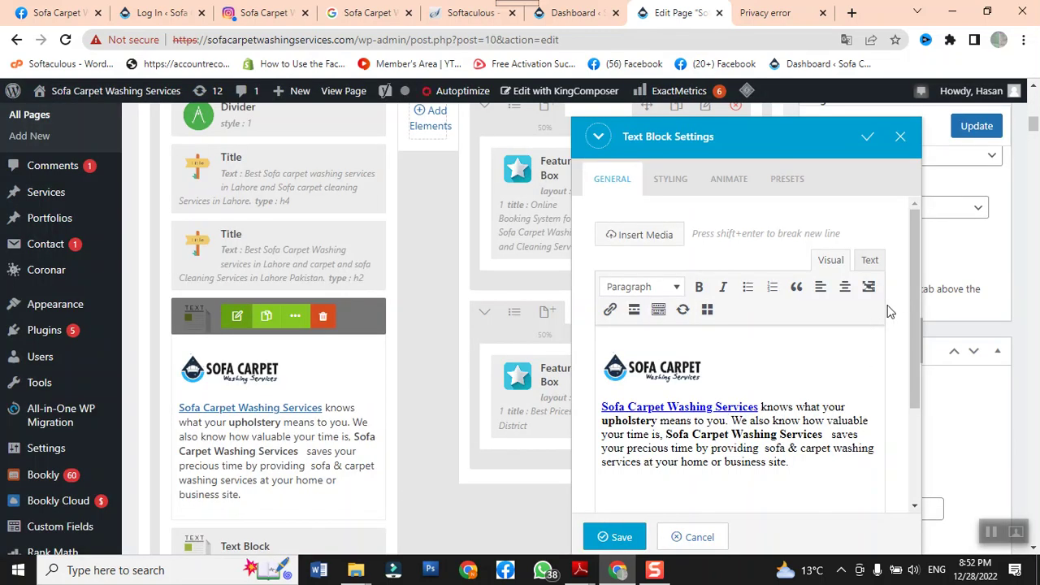
Make the words "carpet washing" bold in the text block, then discard the text block changes.
{"action": "left_click_drag", "start_coordinate": [916, 283], "coordinate": [893, 261]}
{"action": "left_click", "coordinate": [728, 420]}
{"action": "left_click_drag", "start_coordinate": [800, 449], "coordinate": [874, 450]}
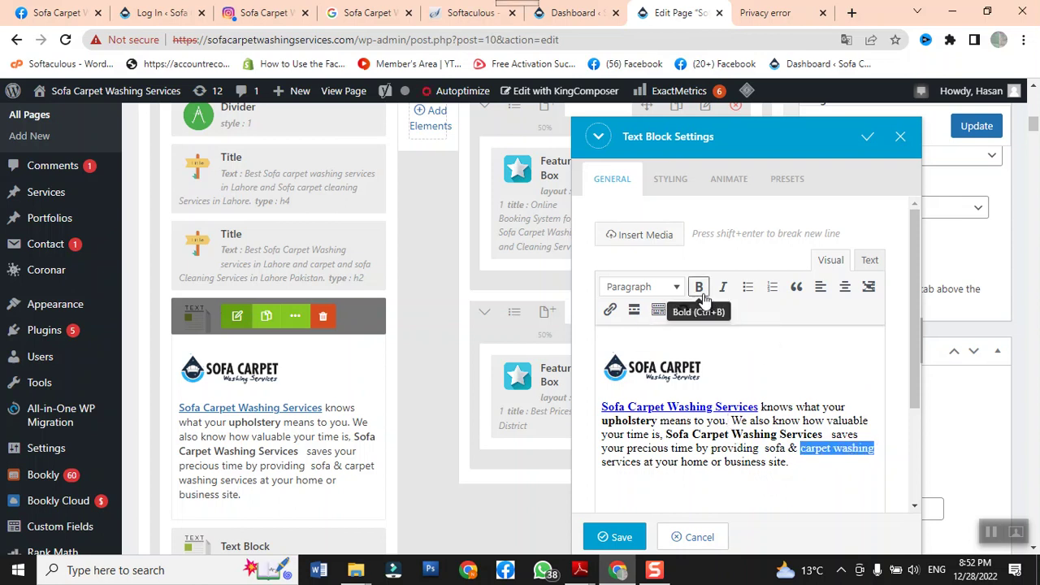
{"action": "left_click", "coordinate": [698, 286]}
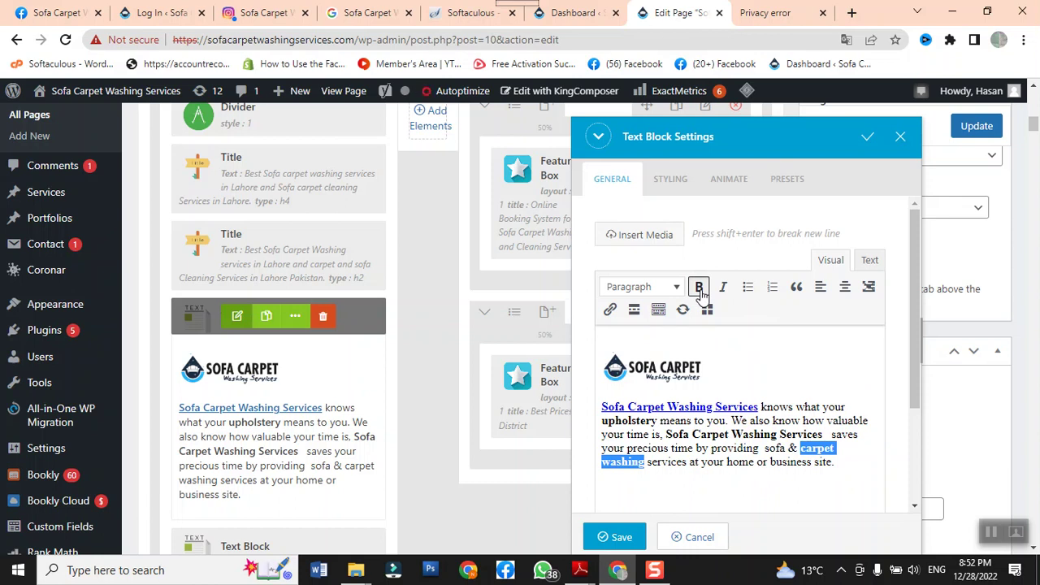
{"action": "left_click", "coordinate": [705, 543]}
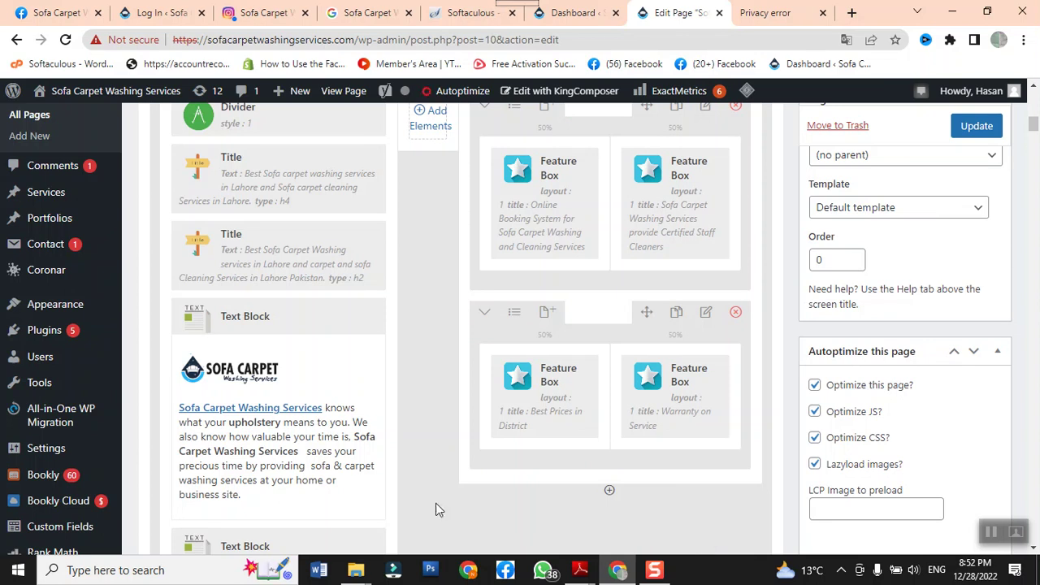
Look through the front page's KingComposer sections, from the raw code and title elements down to the customer testimonials.
{"action": "scroll", "coordinate": [284, 379], "scroll_direction": "down", "scroll_amount": 4}
{"action": "scroll", "coordinate": [284, 379], "scroll_direction": "down", "scroll_amount": 6}
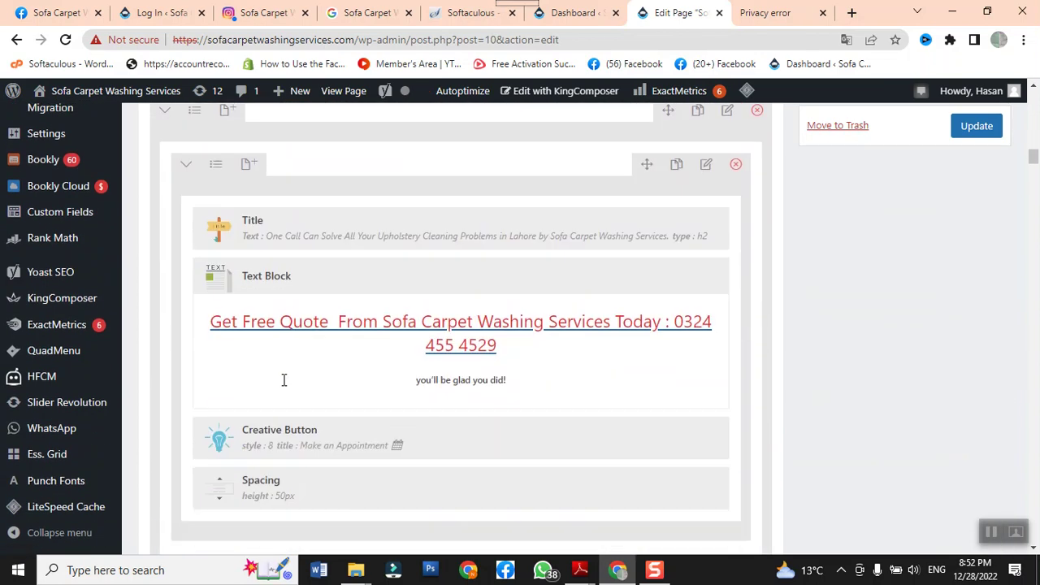
{"action": "mouse_move", "coordinate": [285, 379]}
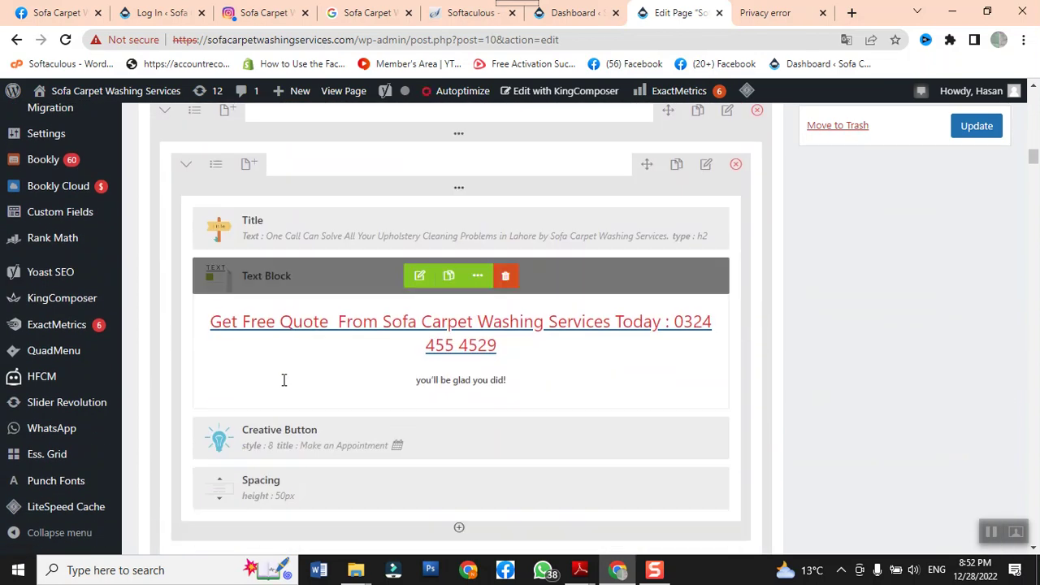
{"action": "scroll", "coordinate": [285, 379], "scroll_direction": "up", "scroll_amount": 10}
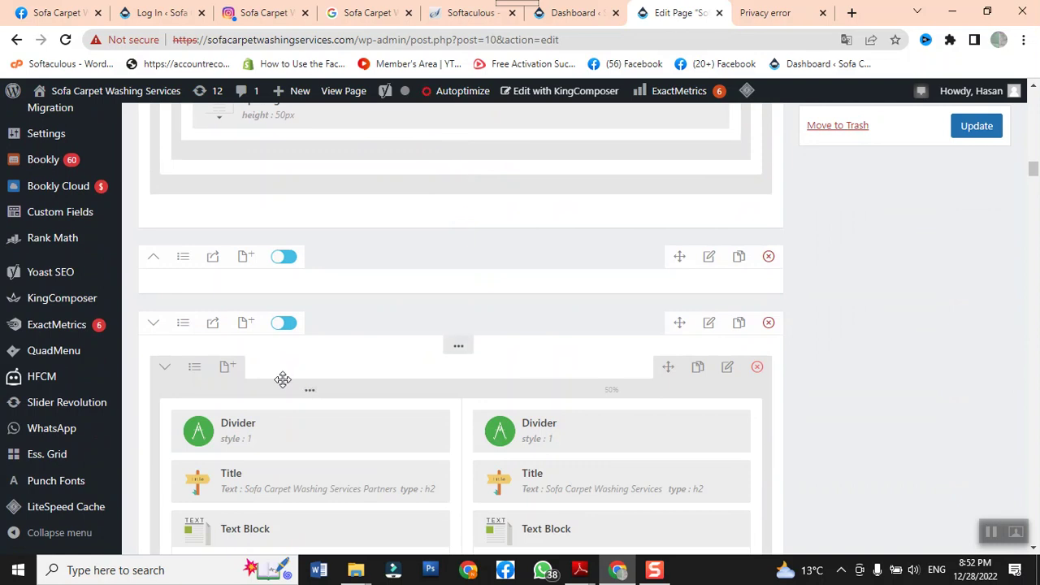
{"action": "scroll", "coordinate": [284, 378], "scroll_direction": "up", "scroll_amount": 2}
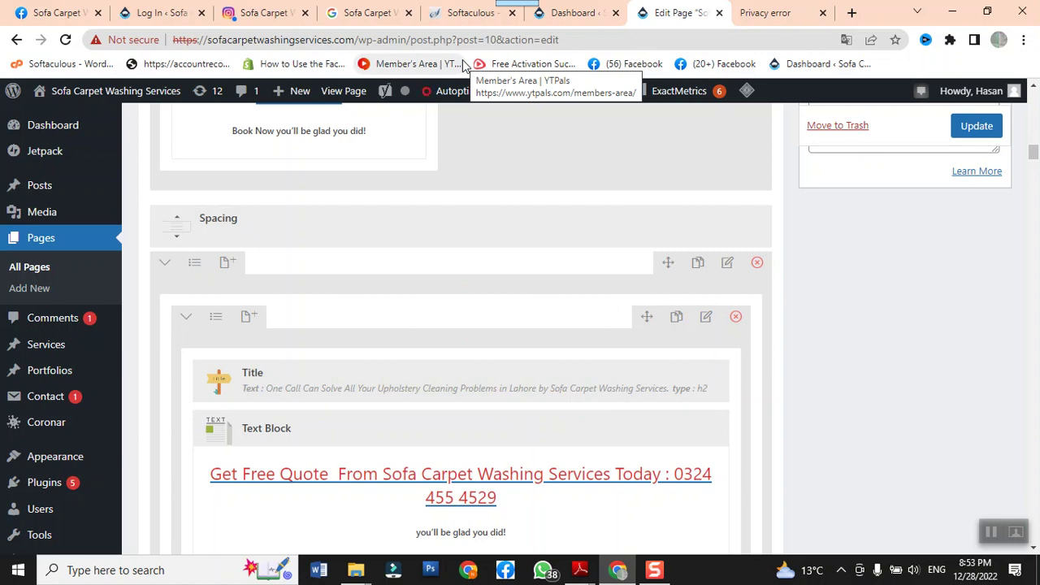
{"action": "scroll", "coordinate": [397, 170], "scroll_direction": "down", "scroll_amount": 12}
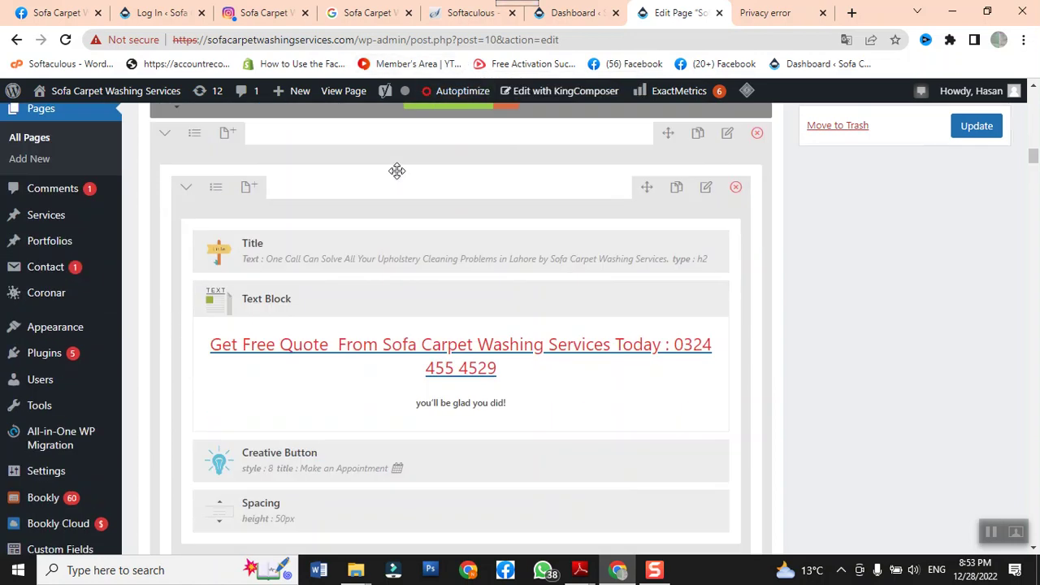
{"action": "scroll", "coordinate": [76, 244], "scroll_direction": "down", "scroll_amount": 3}
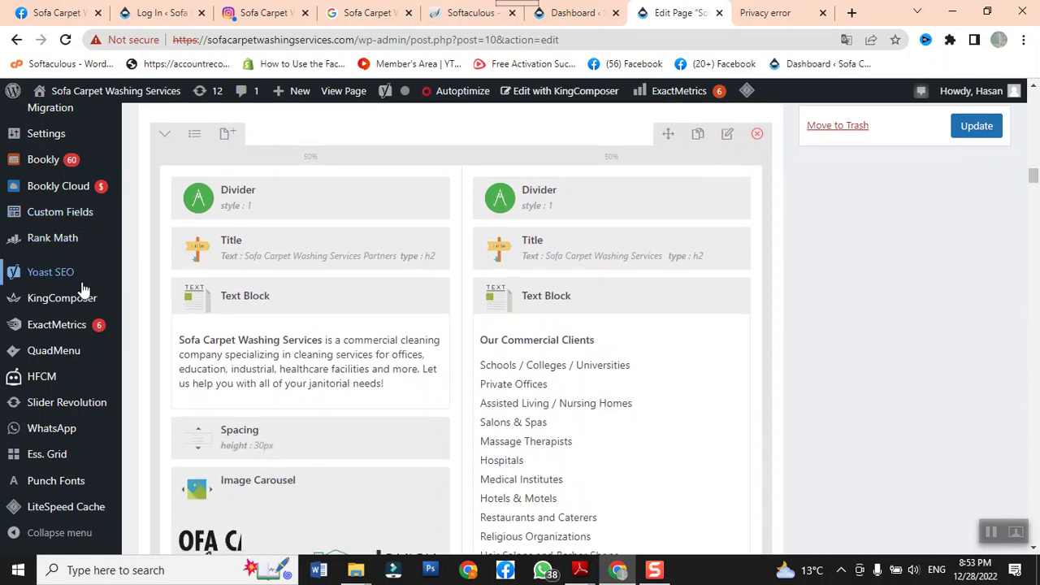
{"action": "scroll", "coordinate": [227, 321], "scroll_direction": "up", "scroll_amount": 5}
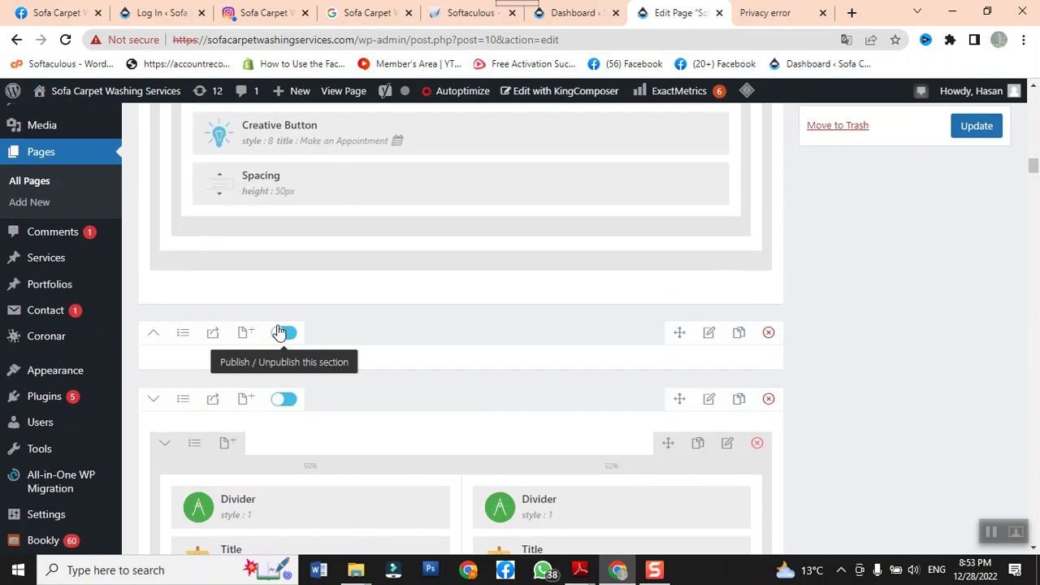
{"action": "scroll", "coordinate": [278, 332], "scroll_direction": "up", "scroll_amount": 20}
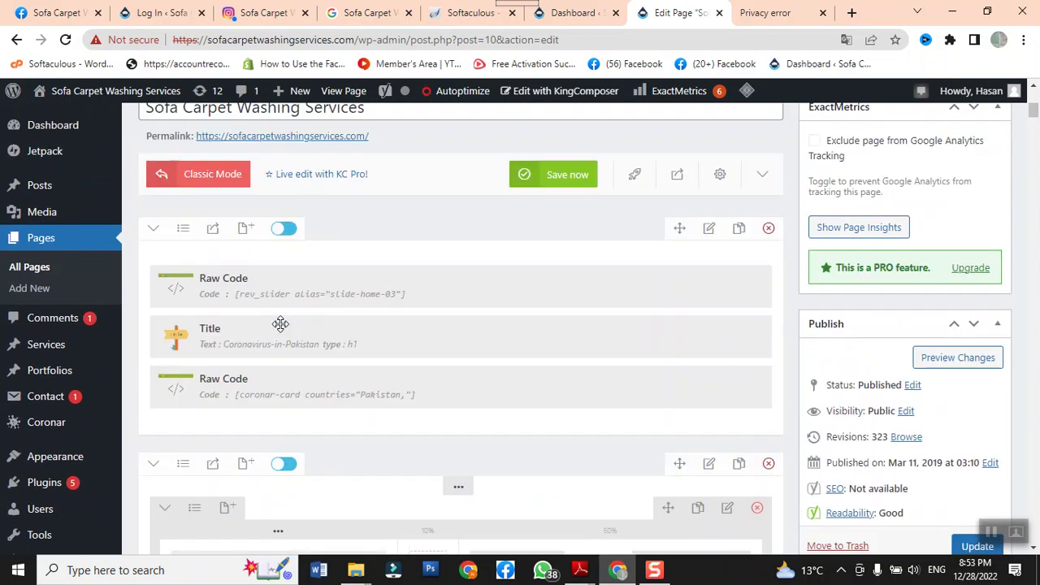
{"action": "scroll", "coordinate": [280, 324], "scroll_direction": "up", "scroll_amount": 5}
{"action": "scroll", "coordinate": [280, 329], "scroll_direction": "down", "scroll_amount": 20}
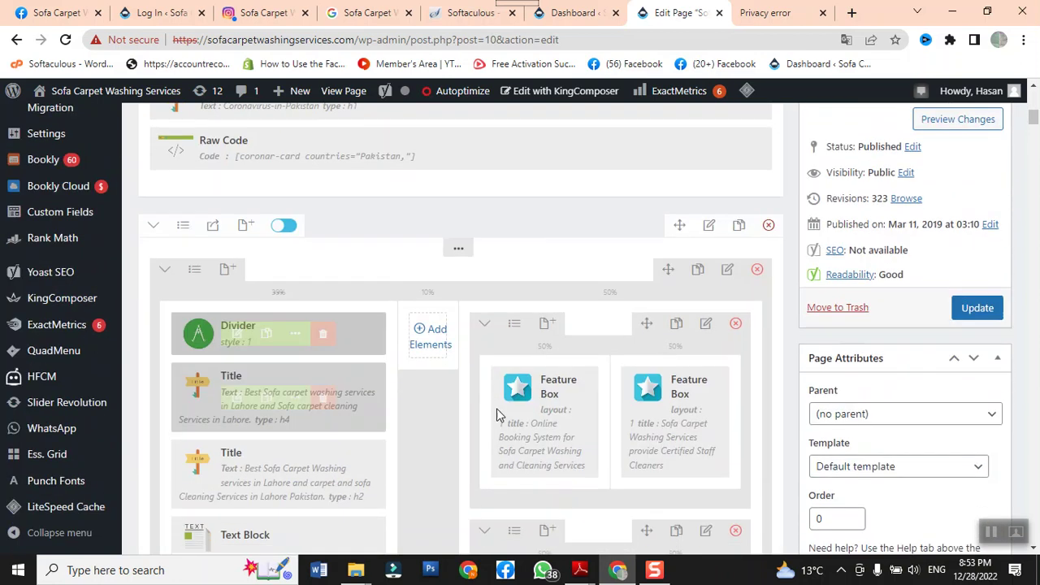
{"action": "scroll", "coordinate": [796, 537], "scroll_direction": "down", "scroll_amount": 15}
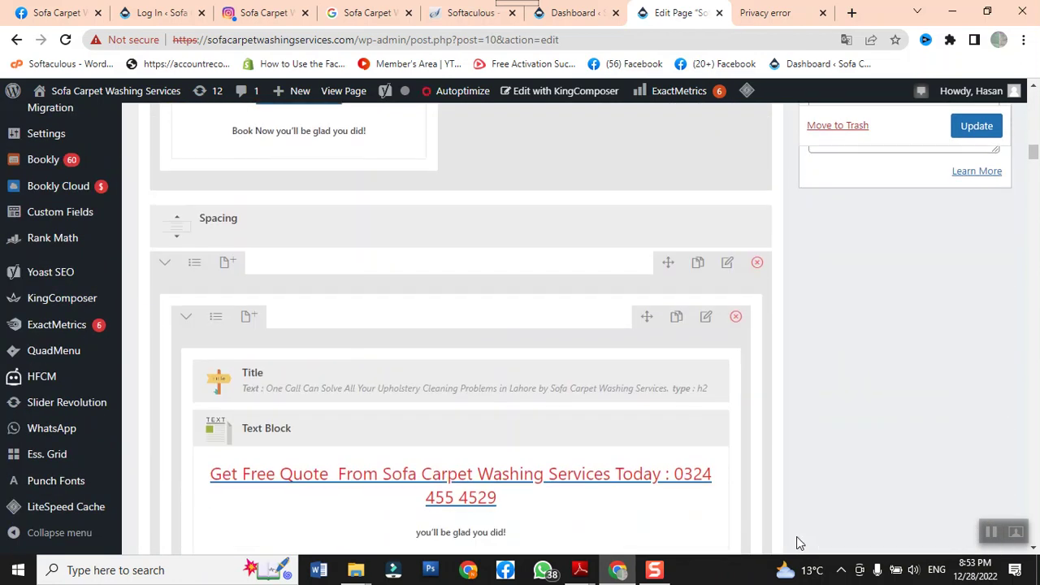
{"action": "scroll", "coordinate": [797, 537], "scroll_direction": "down", "scroll_amount": 15}
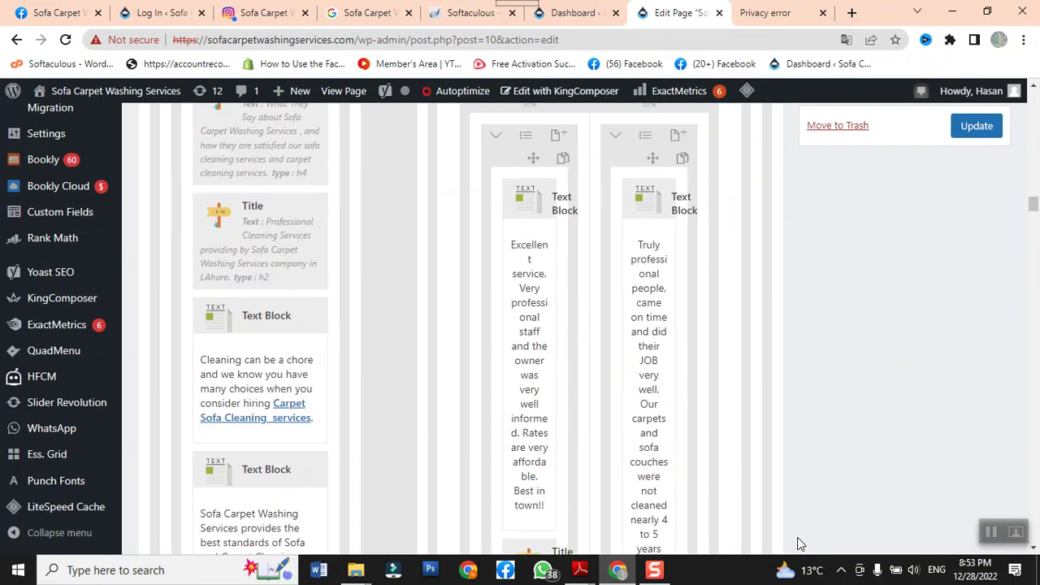
{"action": "scroll", "coordinate": [796, 537], "scroll_direction": "up", "scroll_amount": 8}
{"action": "scroll", "coordinate": [797, 537], "scroll_direction": "up", "scroll_amount": 5}
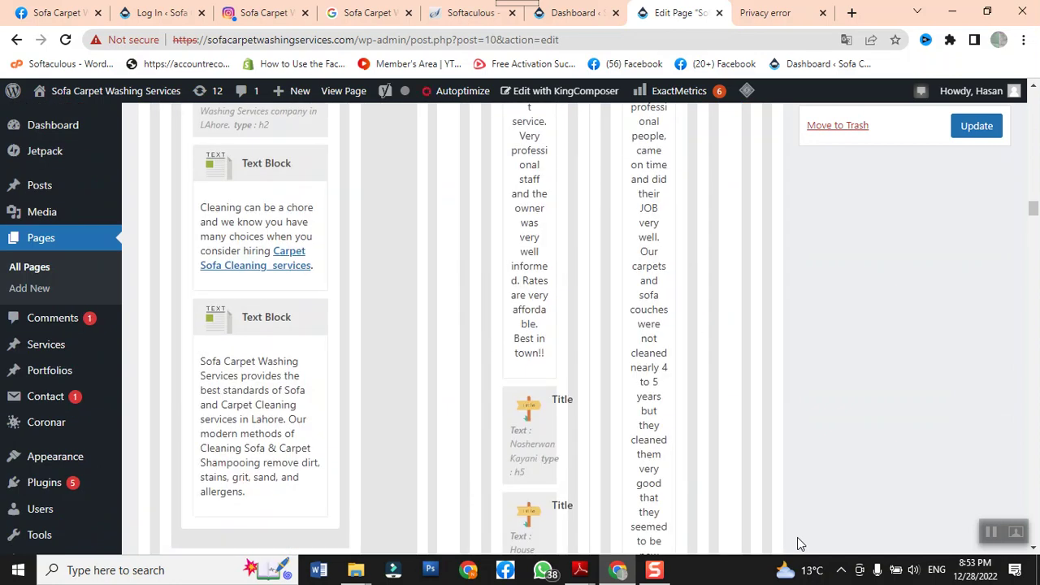
Open the settings of the text block beginning "Sofa Carpet Washing Services provides the best standards", review its content, and close it without changes.
{"action": "mouse_move", "coordinate": [531, 441]}
{"action": "scroll", "coordinate": [531, 443], "scroll_direction": "down", "scroll_amount": 5}
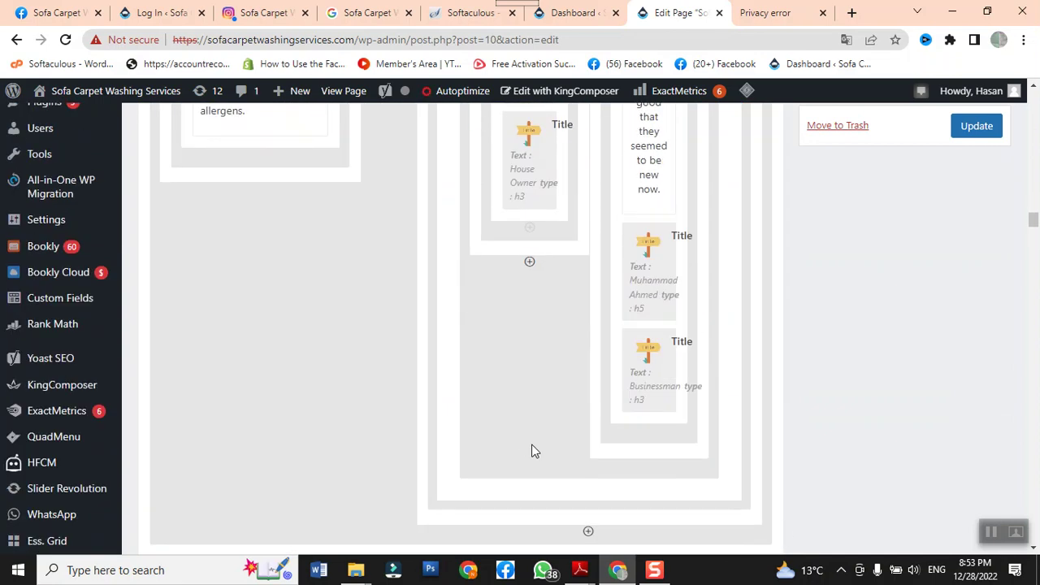
{"action": "scroll", "coordinate": [532, 446], "scroll_direction": "up", "scroll_amount": 5}
{"action": "mouse_move", "coordinate": [248, 404]}
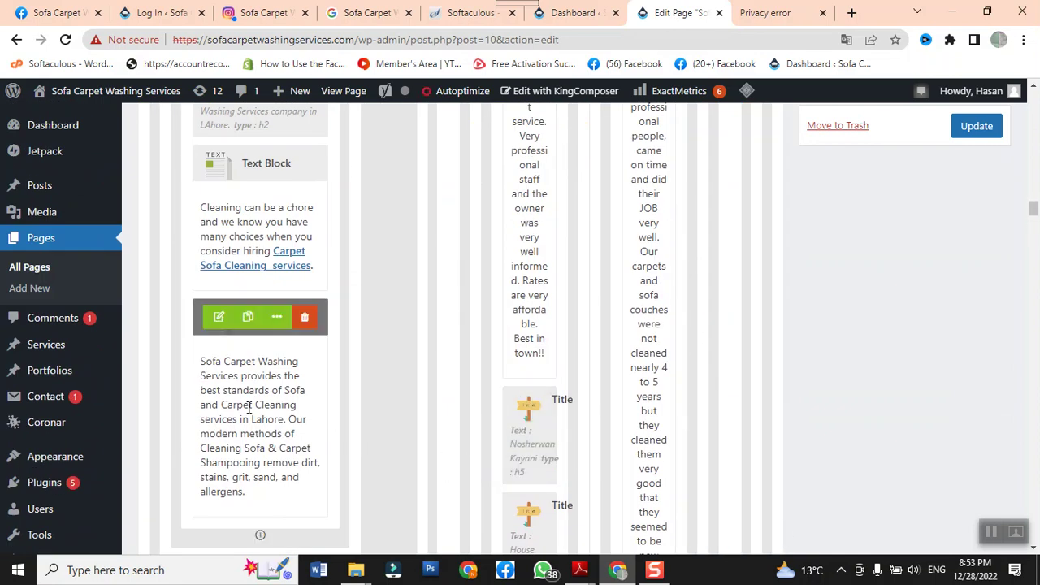
{"action": "left_click", "coordinate": [219, 317]}
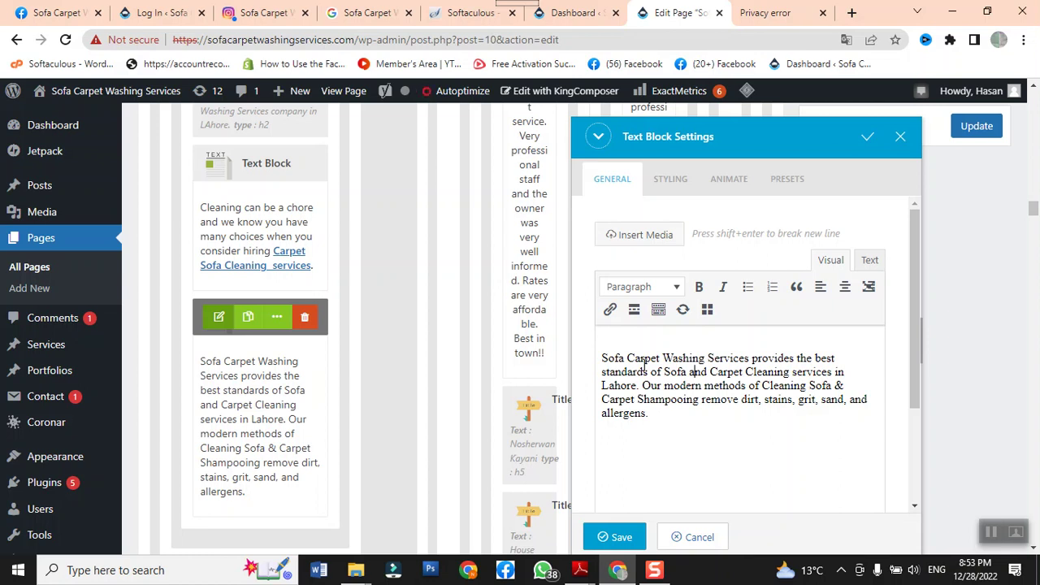
{"action": "left_click", "coordinate": [901, 139]}
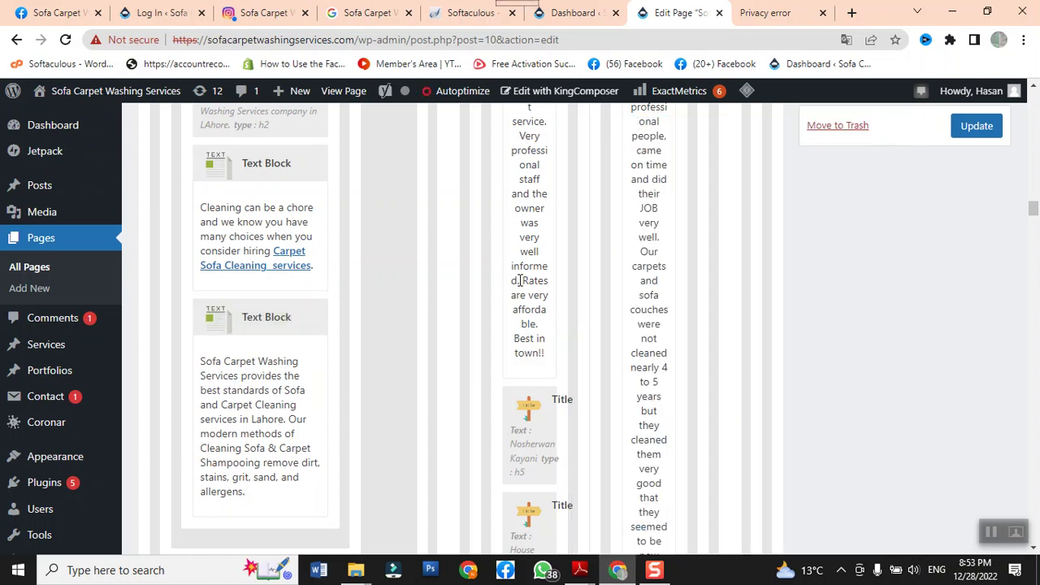
Examine the page's Yoast SEO section, including the focus keyphrase, Google preview, SEO title, slug and meta description.
{"action": "scroll", "coordinate": [337, 342], "scroll_direction": "down", "scroll_amount": 15}
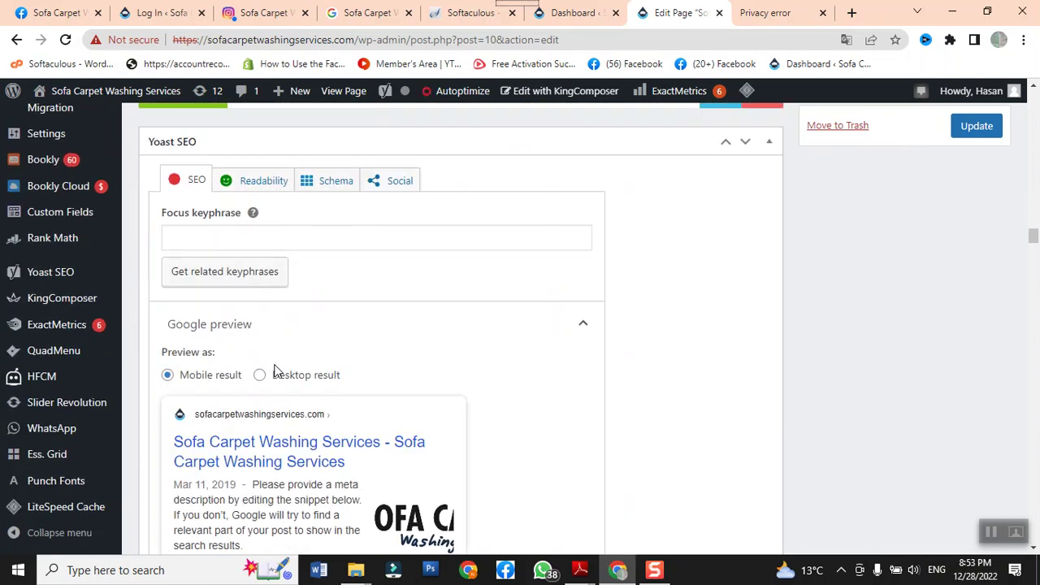
{"action": "scroll", "coordinate": [274, 371], "scroll_direction": "up", "scroll_amount": 2}
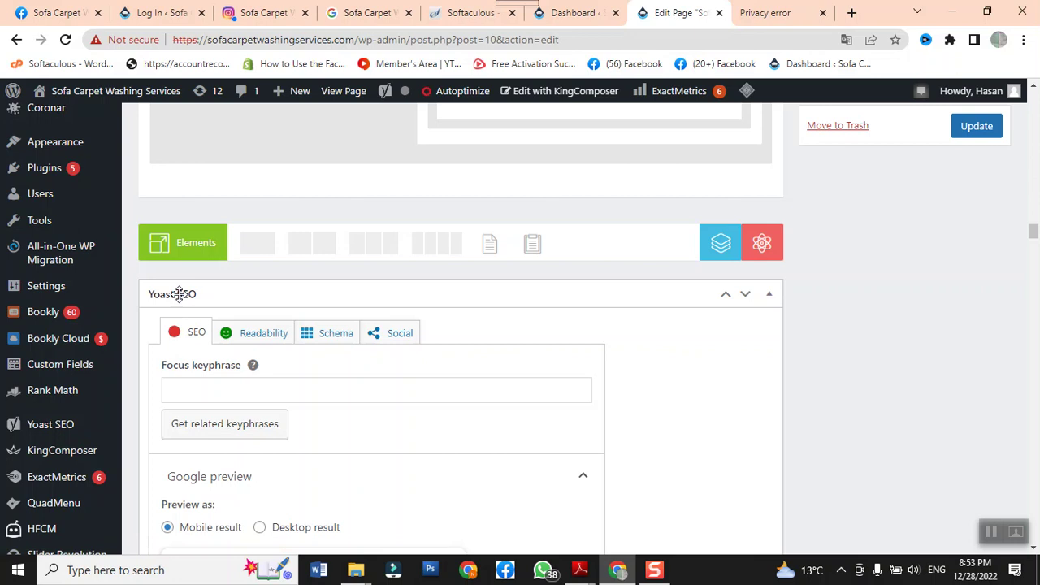
{"action": "scroll", "coordinate": [302, 333], "scroll_direction": "down", "scroll_amount": 4}
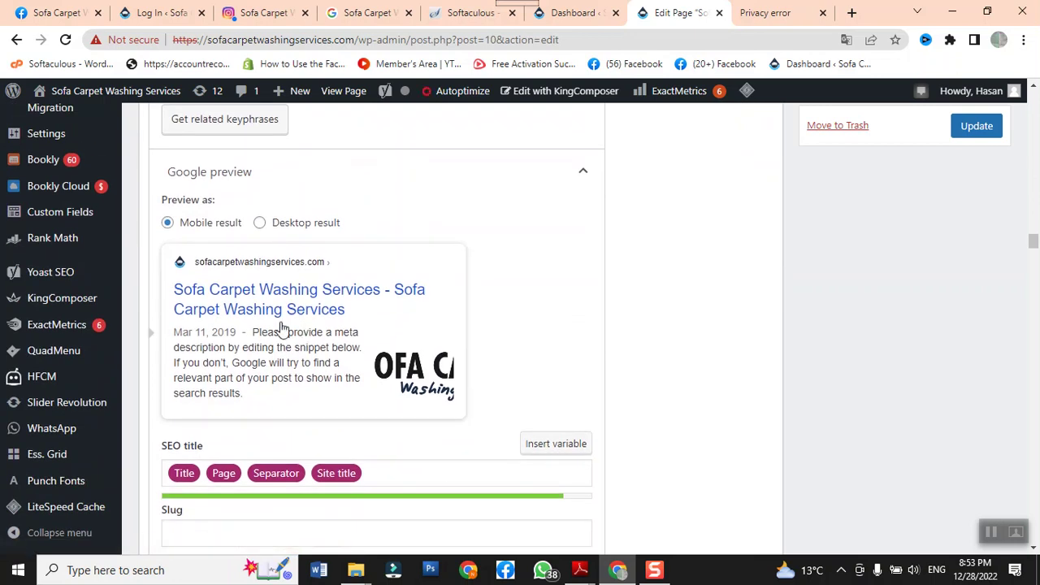
{"action": "scroll", "coordinate": [280, 328], "scroll_direction": "up", "scroll_amount": 3}
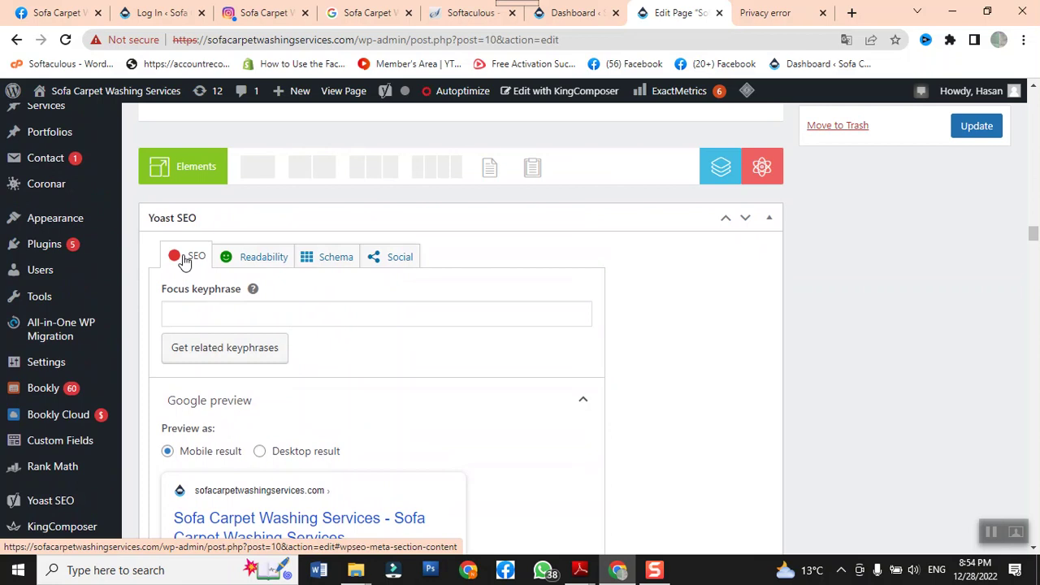
{"action": "scroll", "coordinate": [343, 292], "scroll_direction": "down", "scroll_amount": 4}
{"action": "scroll", "coordinate": [363, 293], "scroll_direction": "down", "scroll_amount": 2}
{"action": "scroll", "coordinate": [361, 293], "scroll_direction": "up", "scroll_amount": 1}
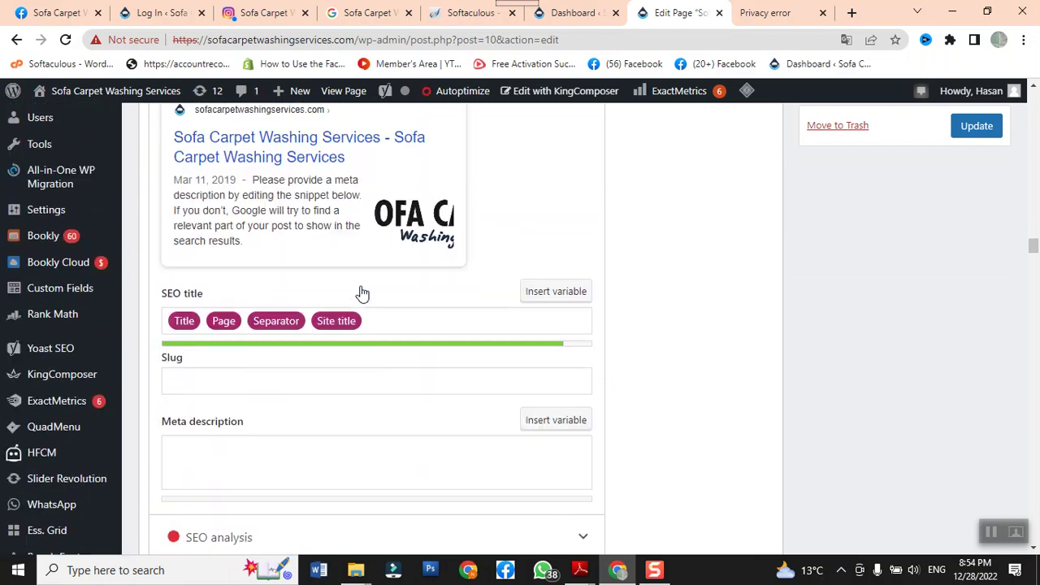
{"action": "scroll", "coordinate": [360, 293], "scroll_direction": "down", "scroll_amount": 3}
{"action": "scroll", "coordinate": [264, 360], "scroll_direction": "up", "scroll_amount": 4}
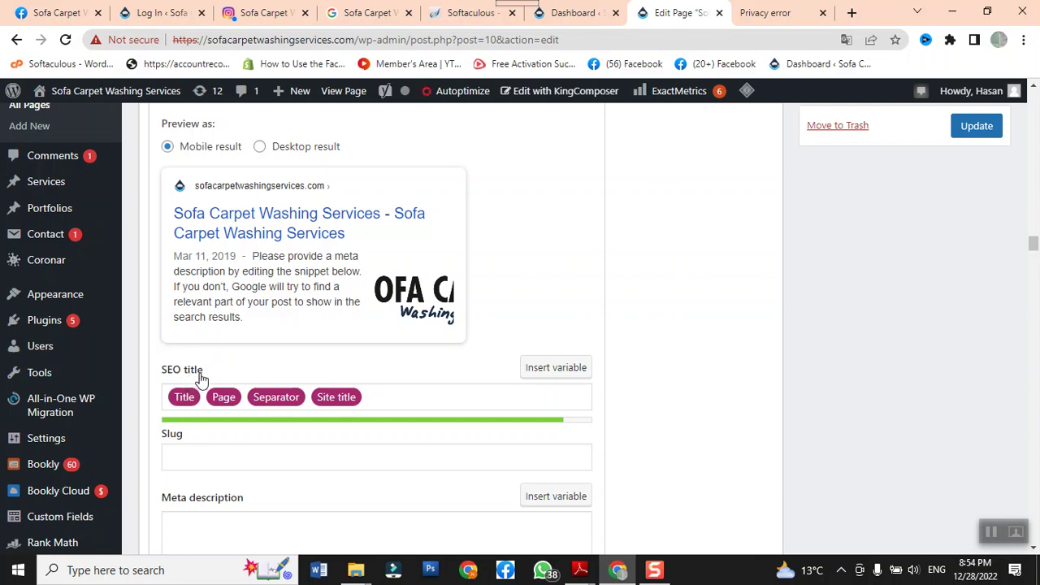
Go through the editable SEO title, slug and meta description fields one by one without entering anything.
{"action": "left_click", "coordinate": [202, 376]}
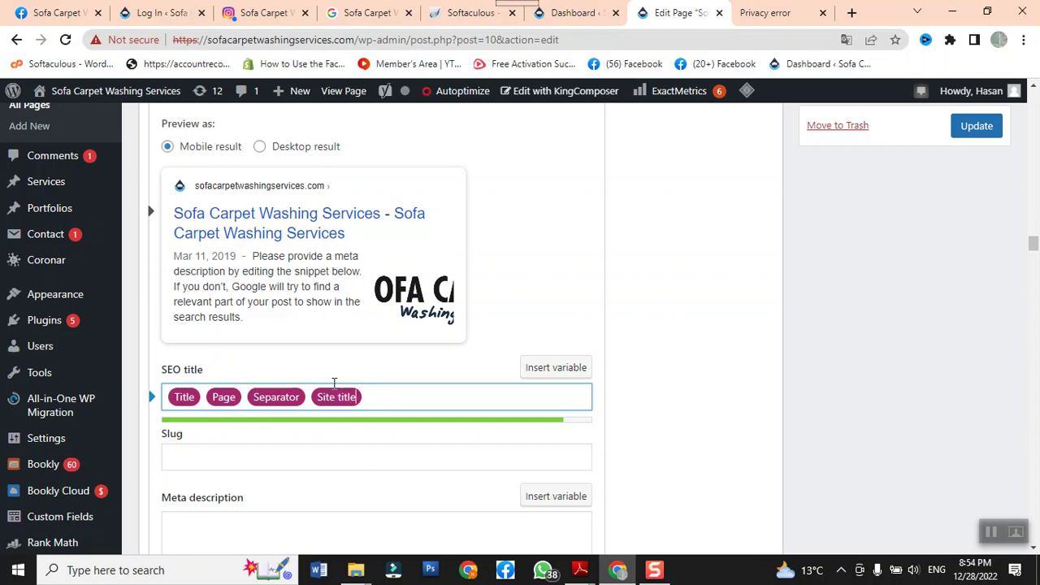
{"action": "scroll", "coordinate": [325, 406], "scroll_direction": "down", "scroll_amount": 2}
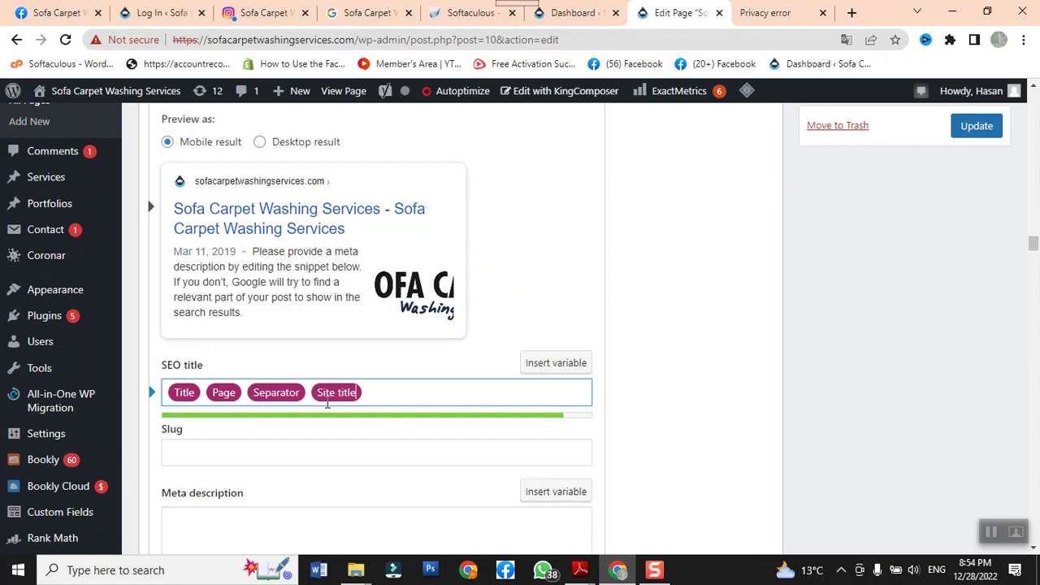
{"action": "left_click", "coordinate": [225, 309]}
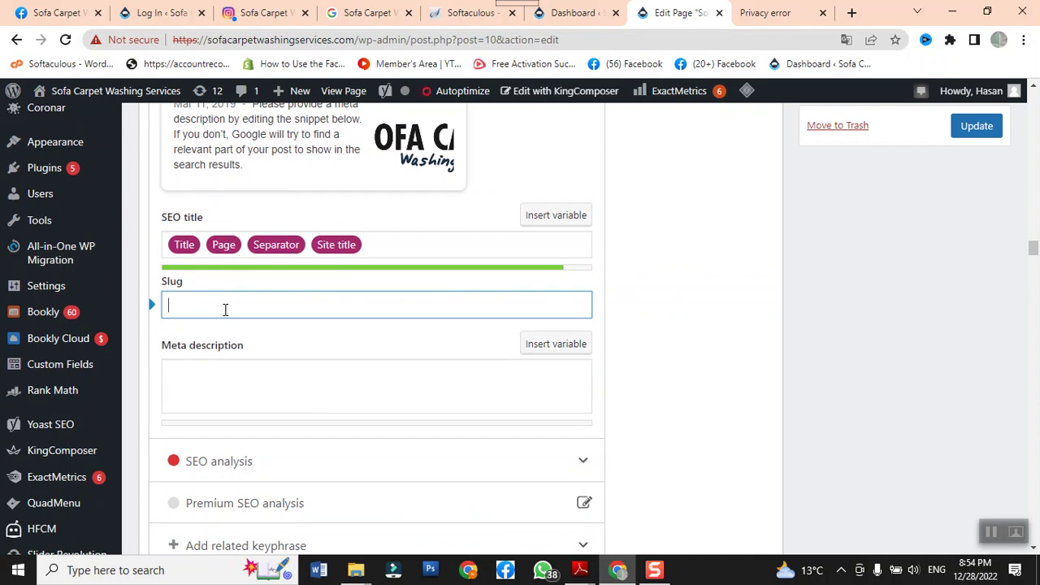
{"action": "scroll", "coordinate": [225, 309], "scroll_direction": "down", "scroll_amount": 2}
{"action": "left_click", "coordinate": [241, 242]}
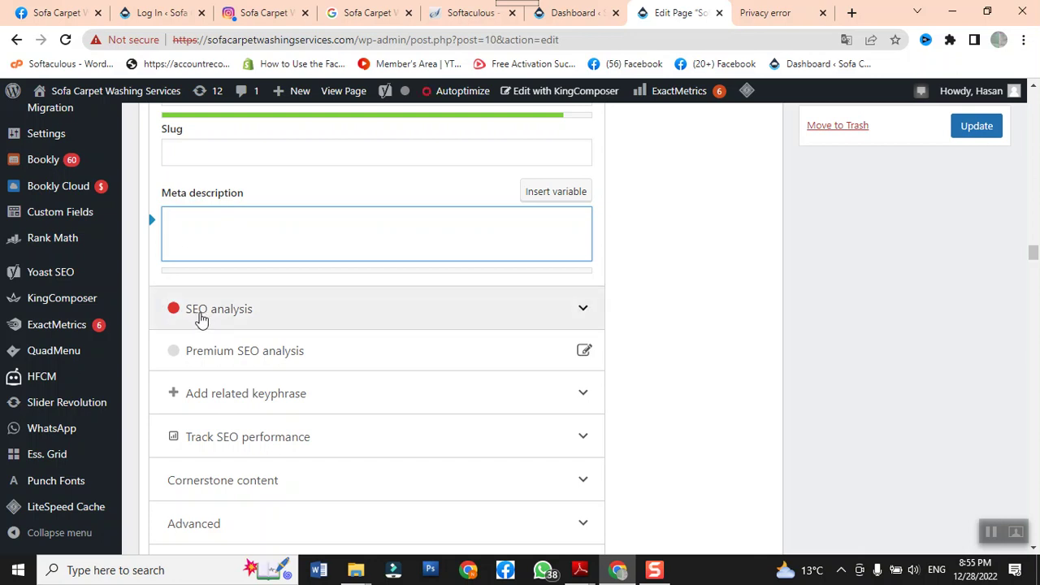
Expand the Yoast SEO analysis and review its problems, improvements and good results for the page.
{"action": "left_click", "coordinate": [439, 315]}
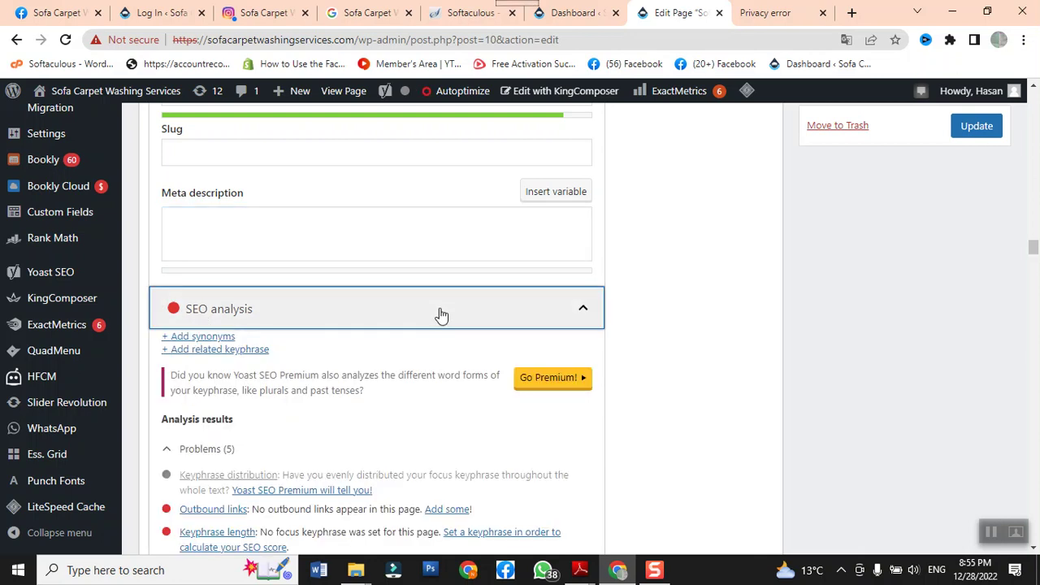
{"action": "scroll", "coordinate": [440, 315], "scroll_direction": "down", "scroll_amount": 2}
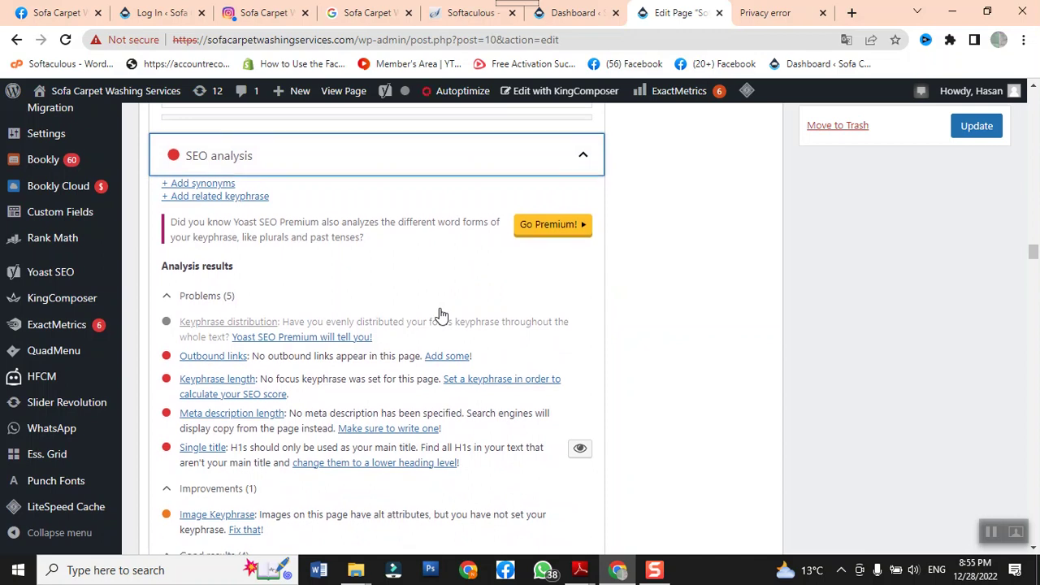
{"action": "scroll", "coordinate": [440, 314], "scroll_direction": "down", "scroll_amount": 3}
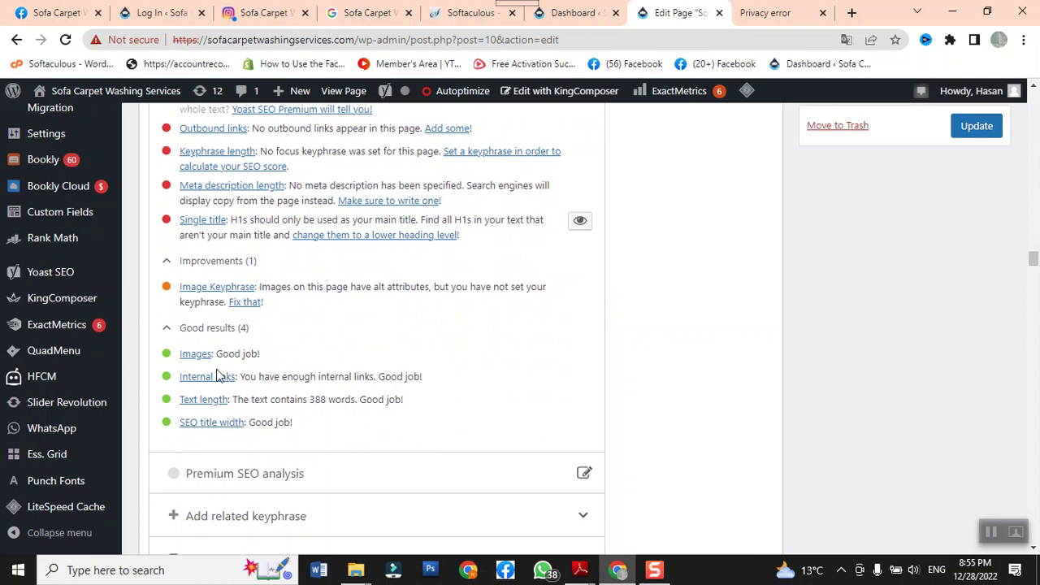
{"action": "scroll", "coordinate": [216, 375], "scroll_direction": "up", "scroll_amount": 2}
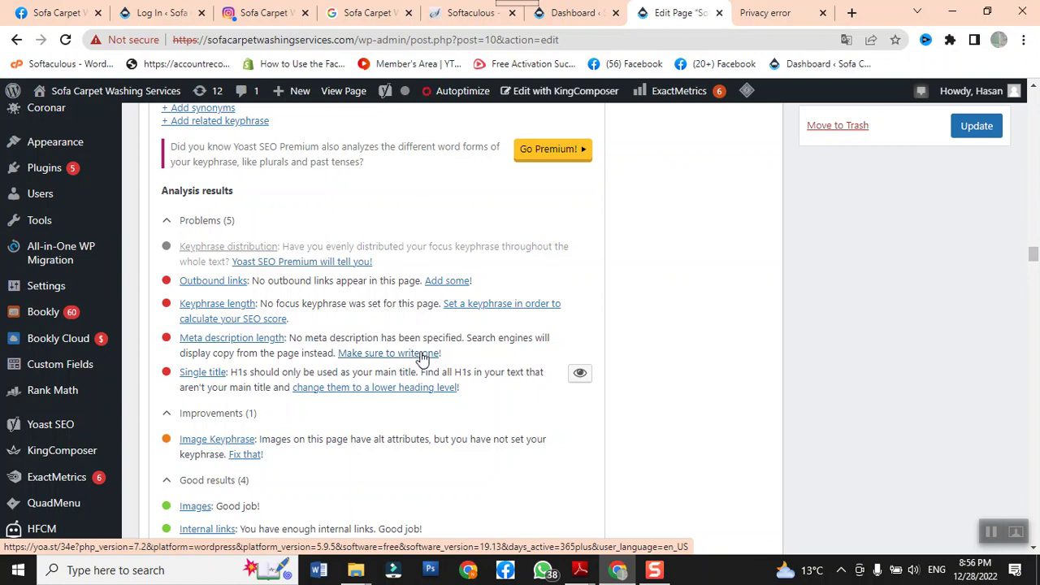
{"action": "scroll", "coordinate": [397, 362], "scroll_direction": "down", "scroll_amount": 1}
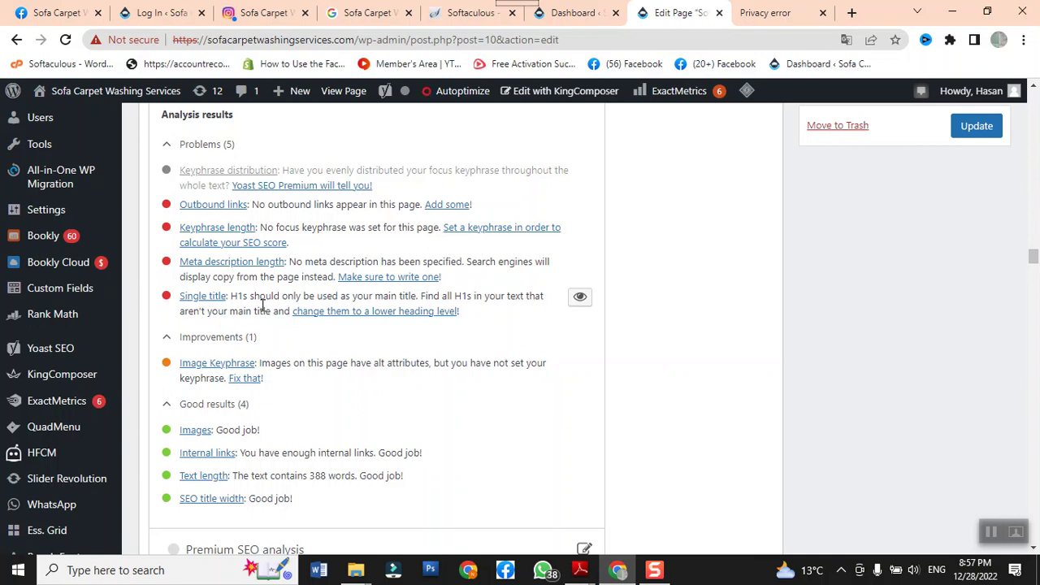
{"action": "scroll", "coordinate": [205, 396], "scroll_direction": "down", "scroll_amount": 1}
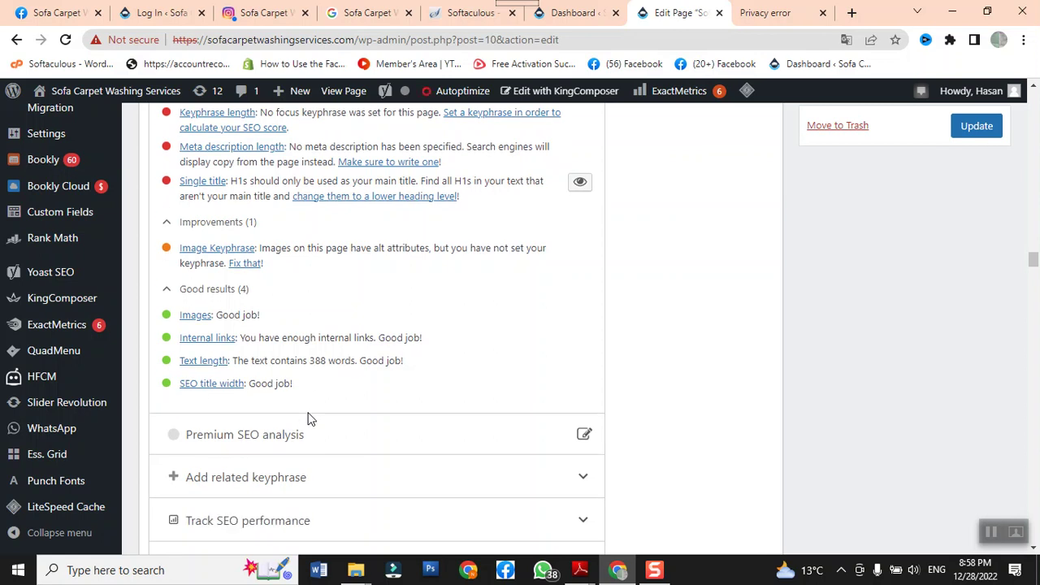
{"action": "scroll", "coordinate": [308, 419], "scroll_direction": "down", "scroll_amount": 3}
{"action": "scroll", "coordinate": [310, 419], "scroll_direction": "up", "scroll_amount": 4}
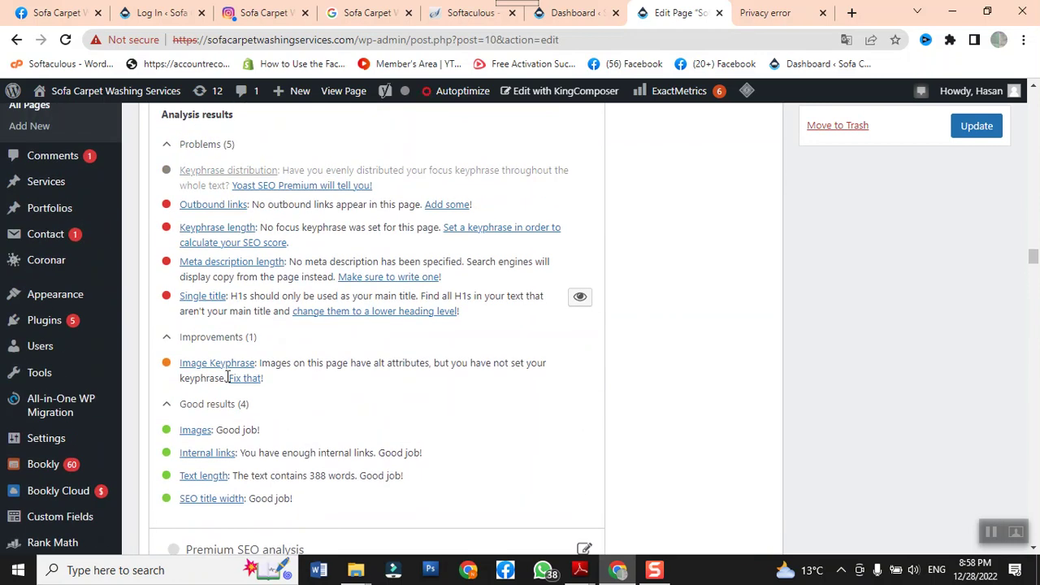
Return to the start of the Yoast SEO section and show its Schema settings for page type and article type.
{"action": "scroll", "coordinate": [228, 375], "scroll_direction": "up", "scroll_amount": 1}
{"action": "scroll", "coordinate": [202, 361], "scroll_direction": "up", "scroll_amount": 9}
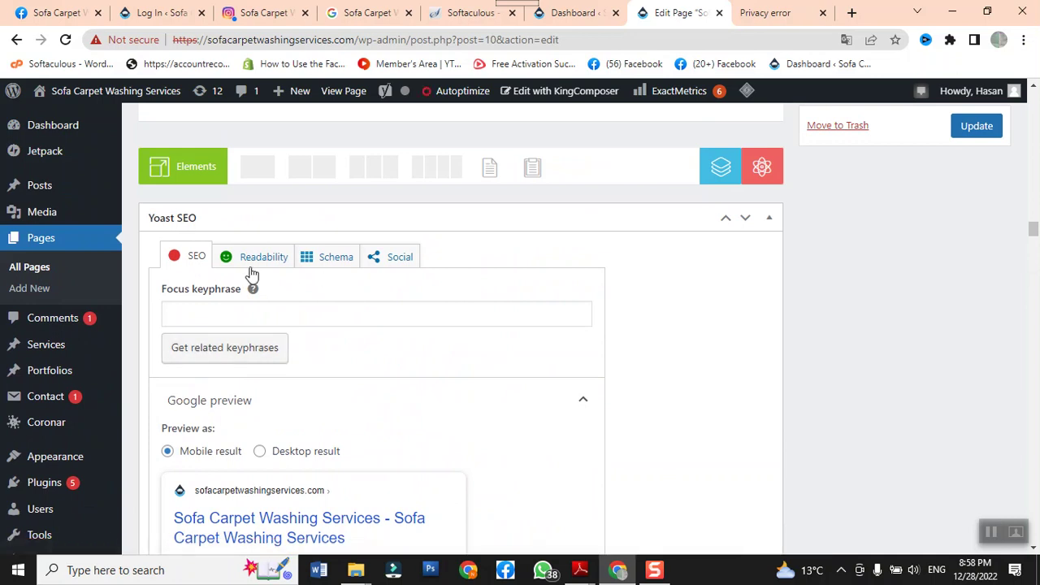
{"action": "left_click", "coordinate": [336, 259]}
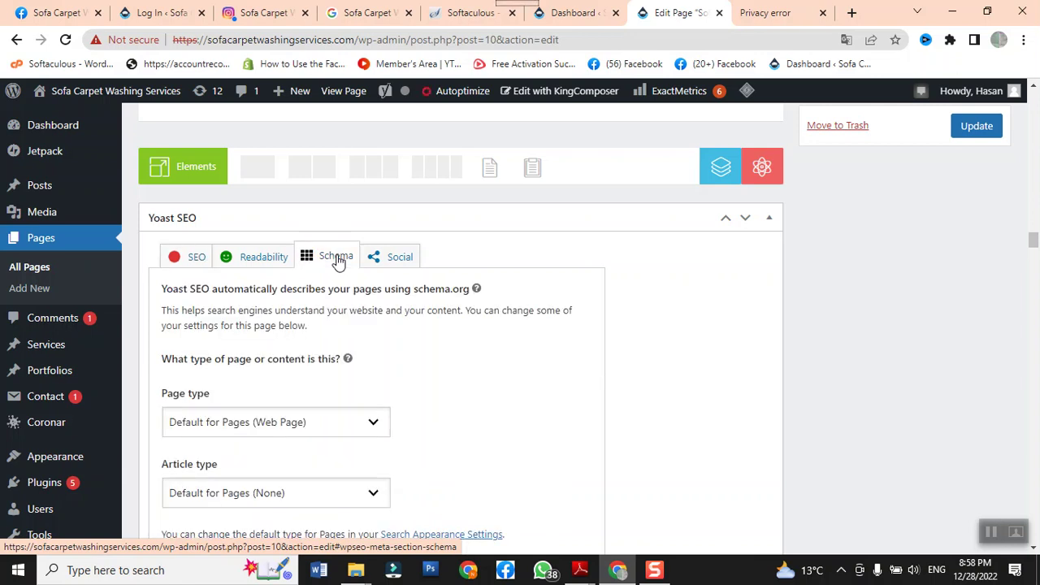
Review the available Page type options in the Yoast Schema settings, keep the default, and look over the Essential Grid and Revisions sections below.
{"action": "scroll", "coordinate": [638, 320], "scroll_direction": "down", "scroll_amount": 2}
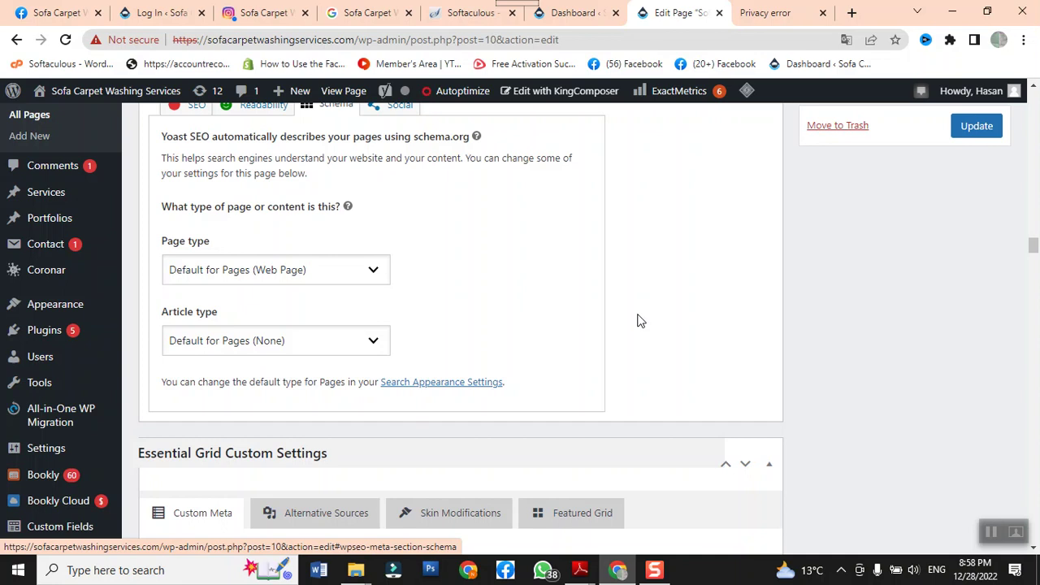
{"action": "left_click", "coordinate": [303, 281]}
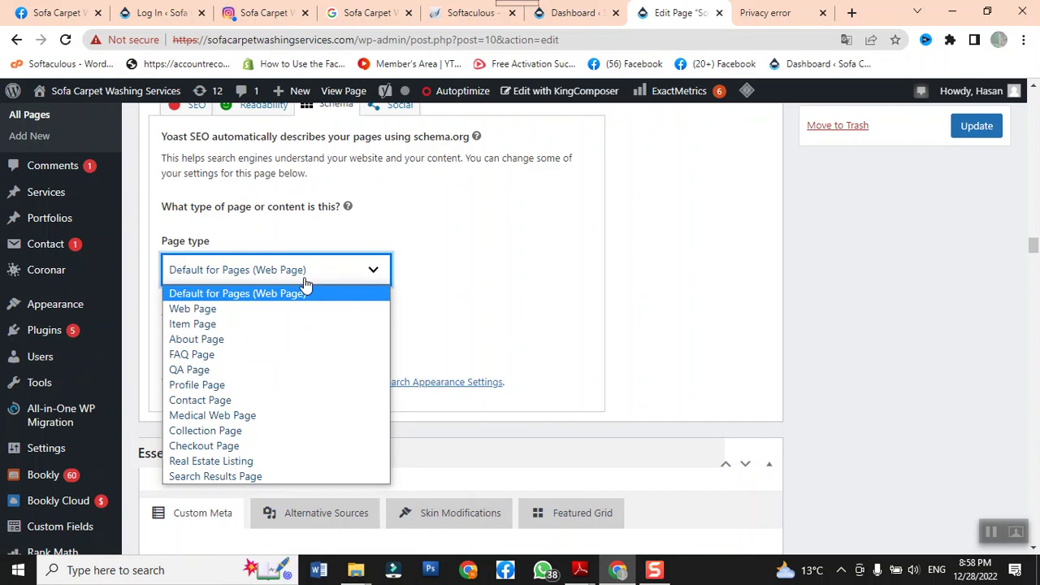
{"action": "left_click", "coordinate": [305, 281]}
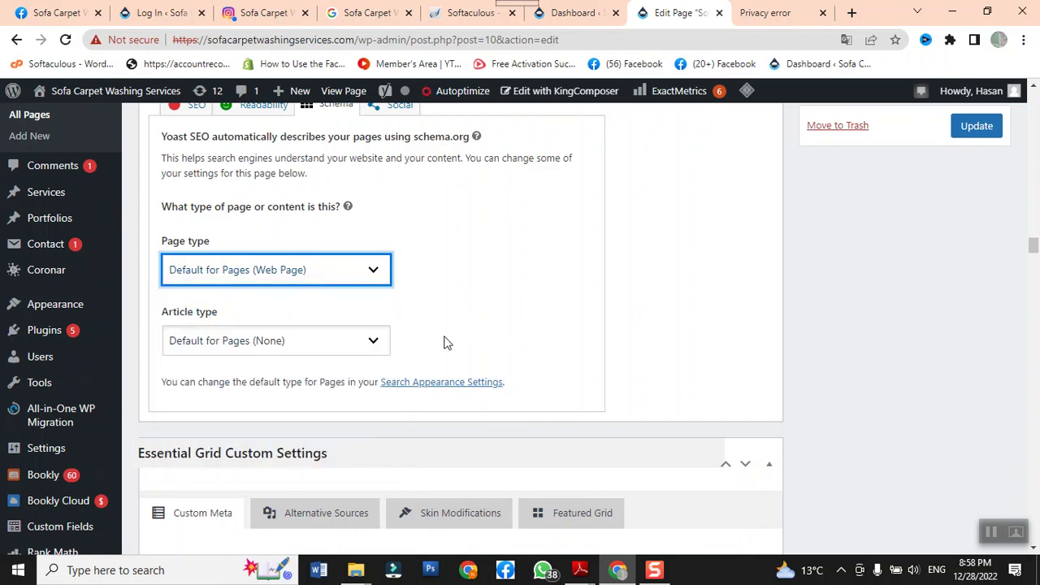
{"action": "scroll", "coordinate": [585, 339], "scroll_direction": "down", "scroll_amount": 4}
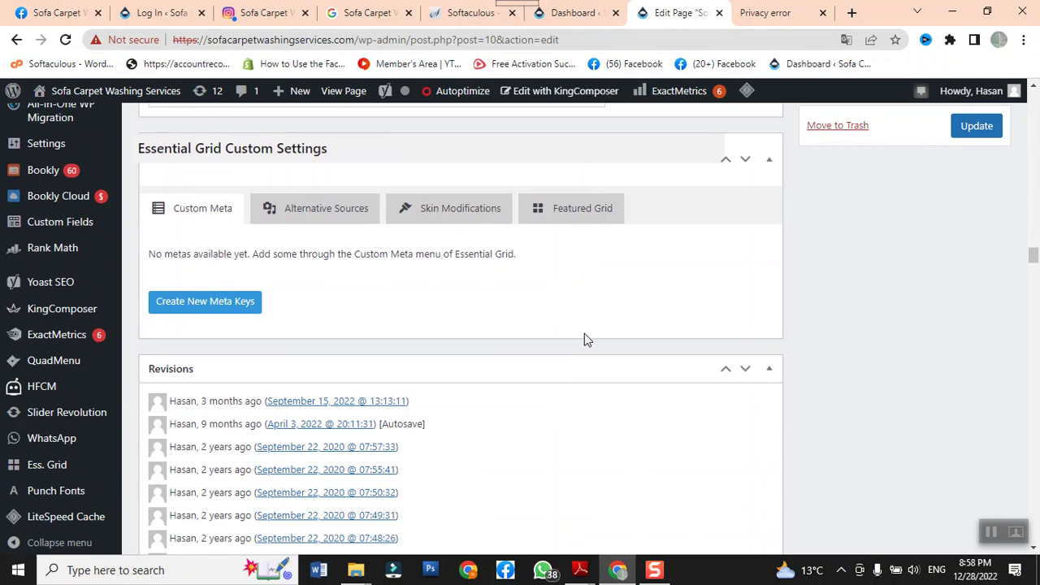
{"action": "scroll", "coordinate": [585, 333], "scroll_direction": "up", "scroll_amount": 4}
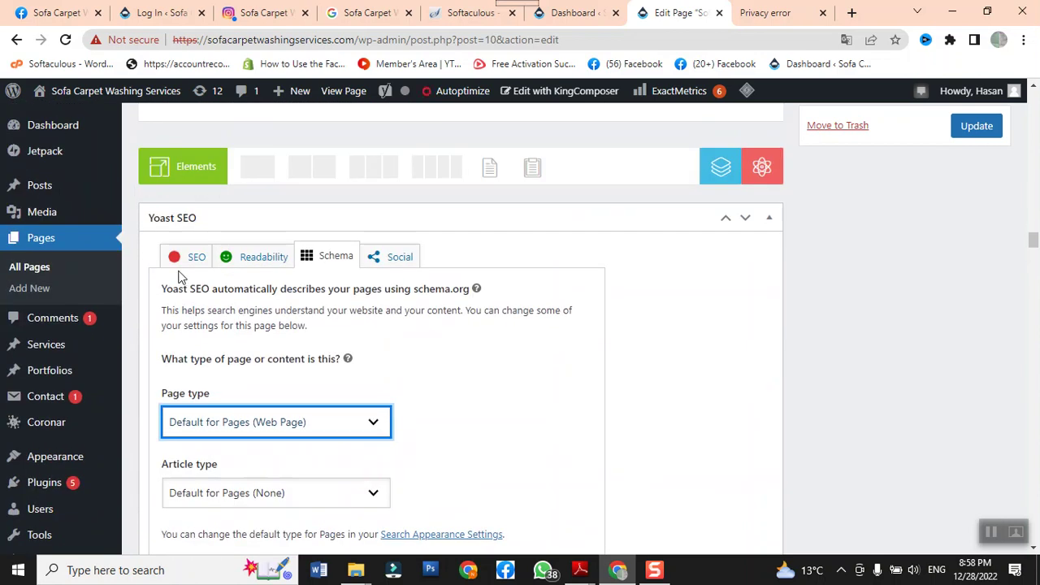
{"action": "mouse_move", "coordinate": [73, 356]}
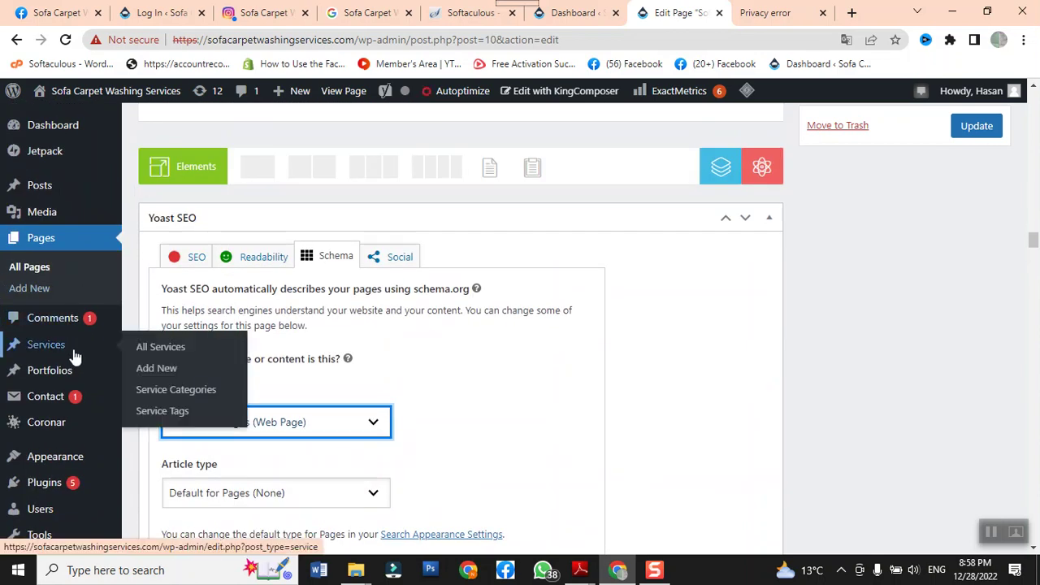